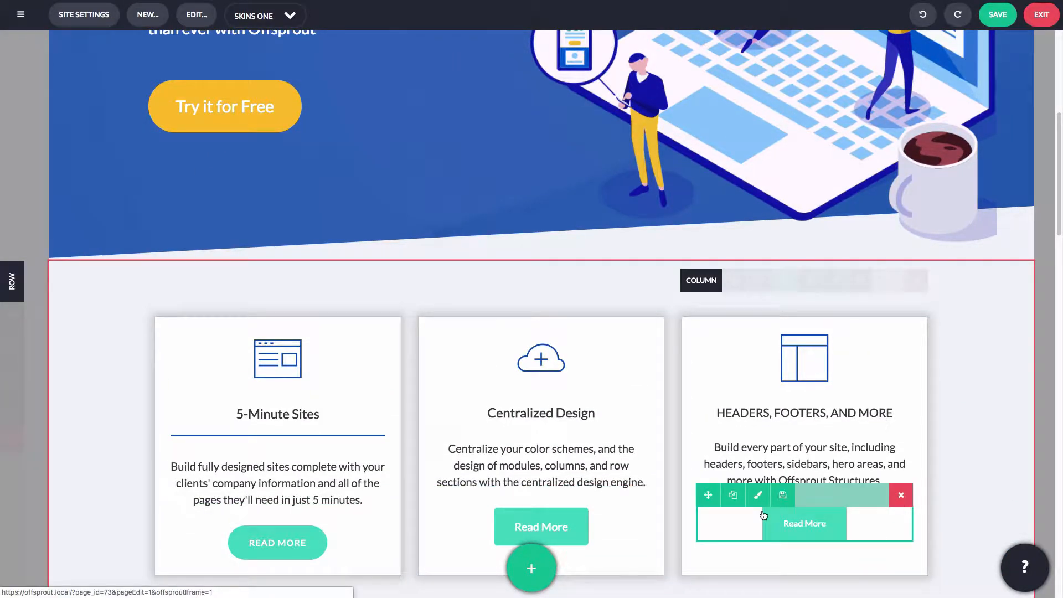
Step: Examine the hero areas, feature cards and button styles on the Skins One and Skins Two pages
scroll(272, 374, up, 3)
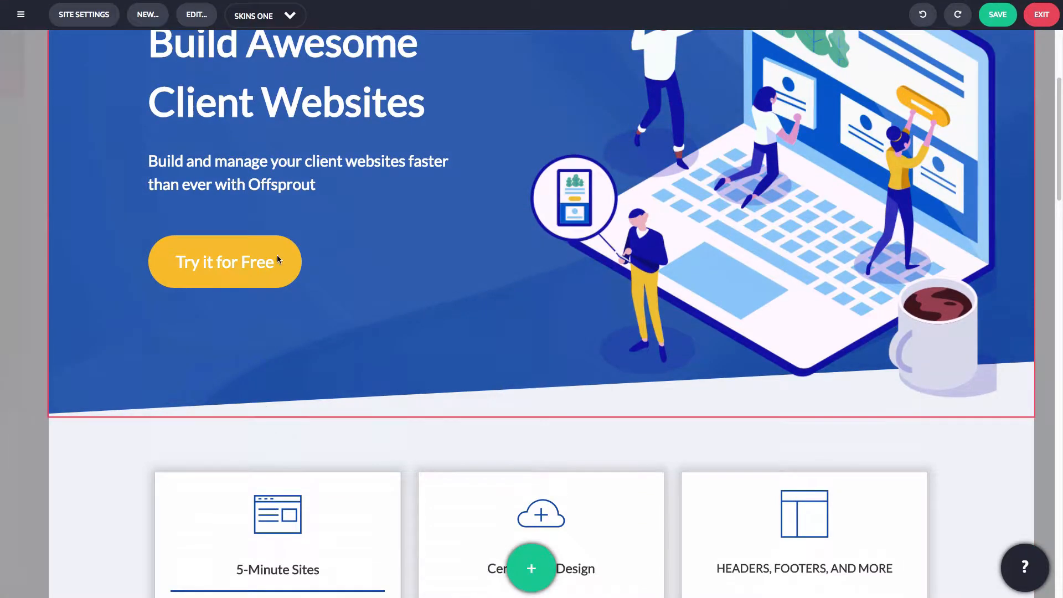
scroll(277, 260, down, 3)
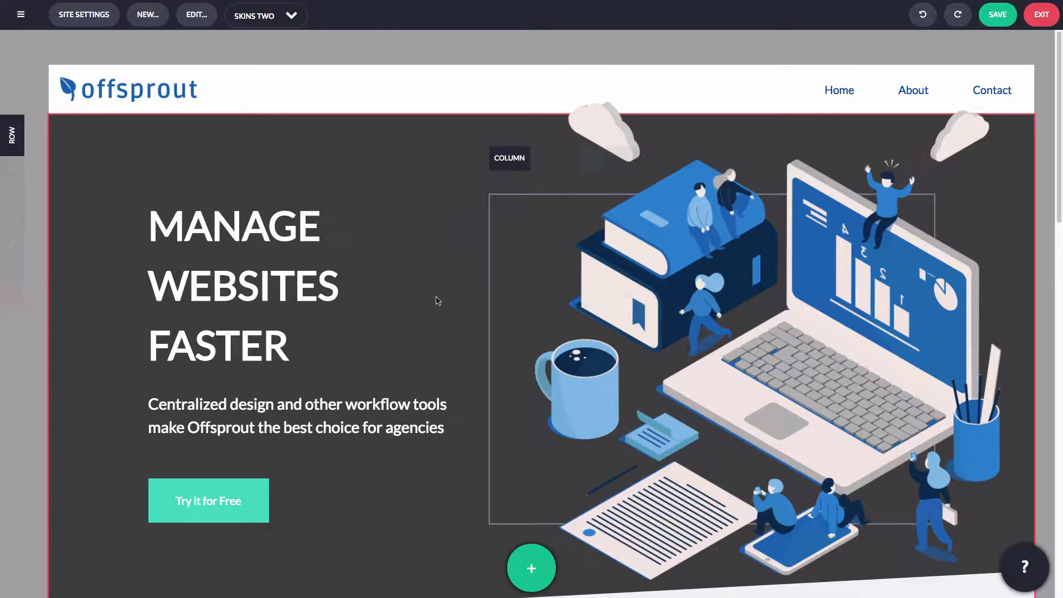
scroll(389, 300, down, 4)
scroll(389, 299, down, 3)
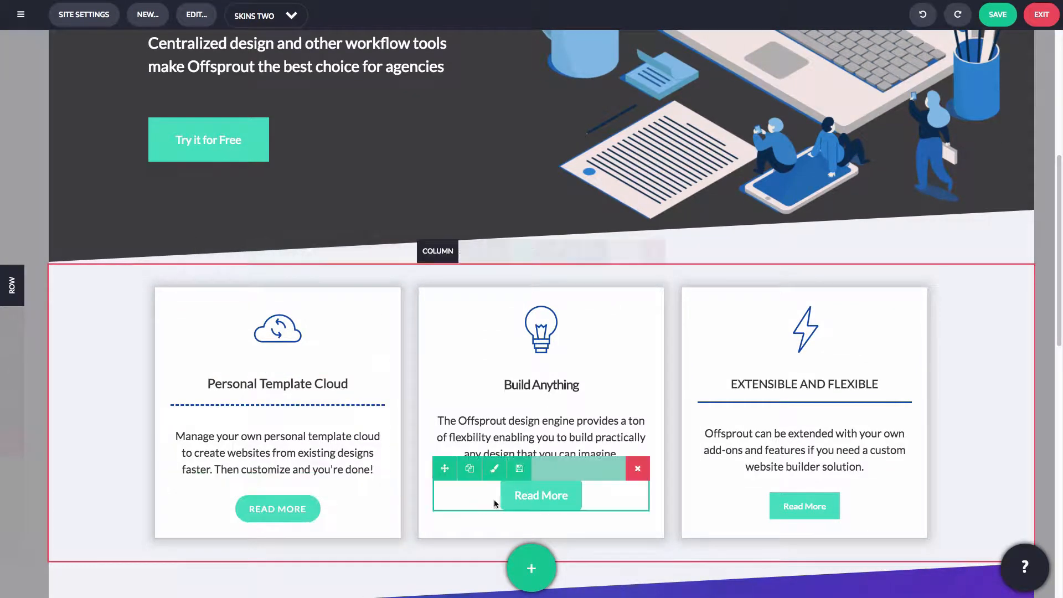
scroll(387, 424, up, 3)
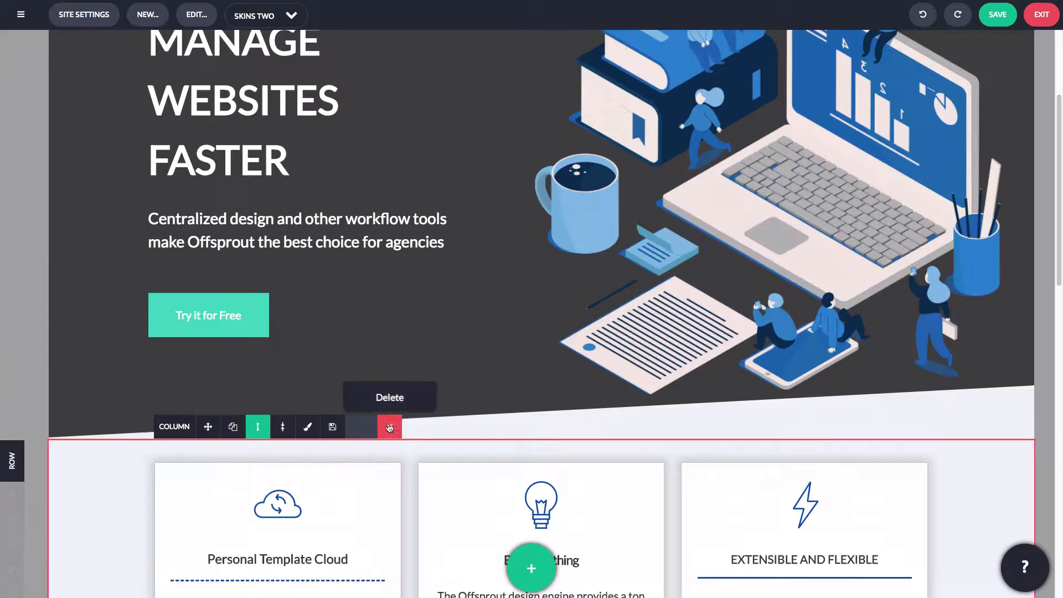
scroll(306, 169, down, 4)
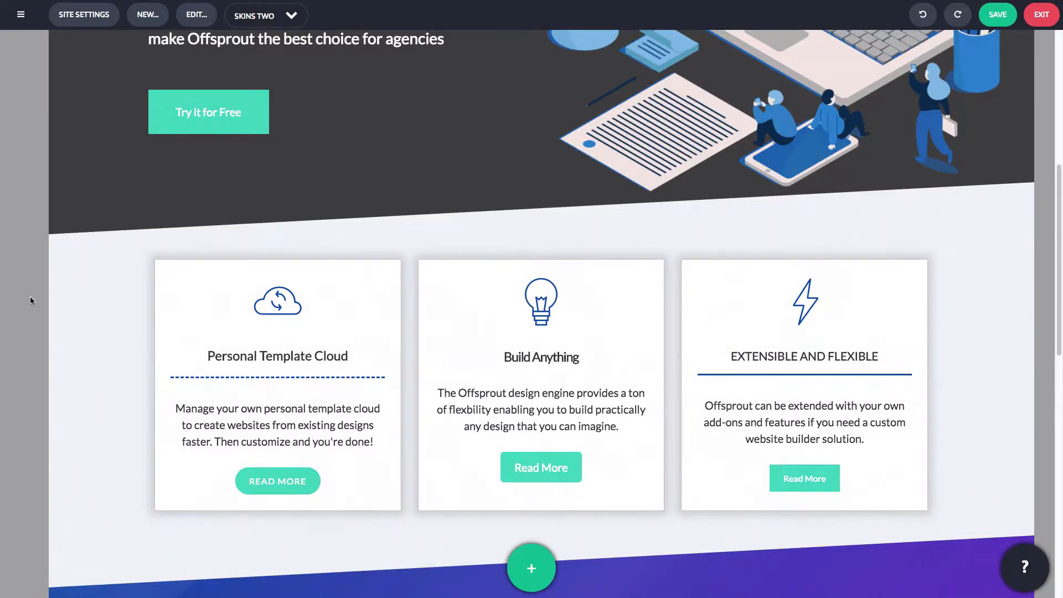
scroll(30, 300, up, 6)
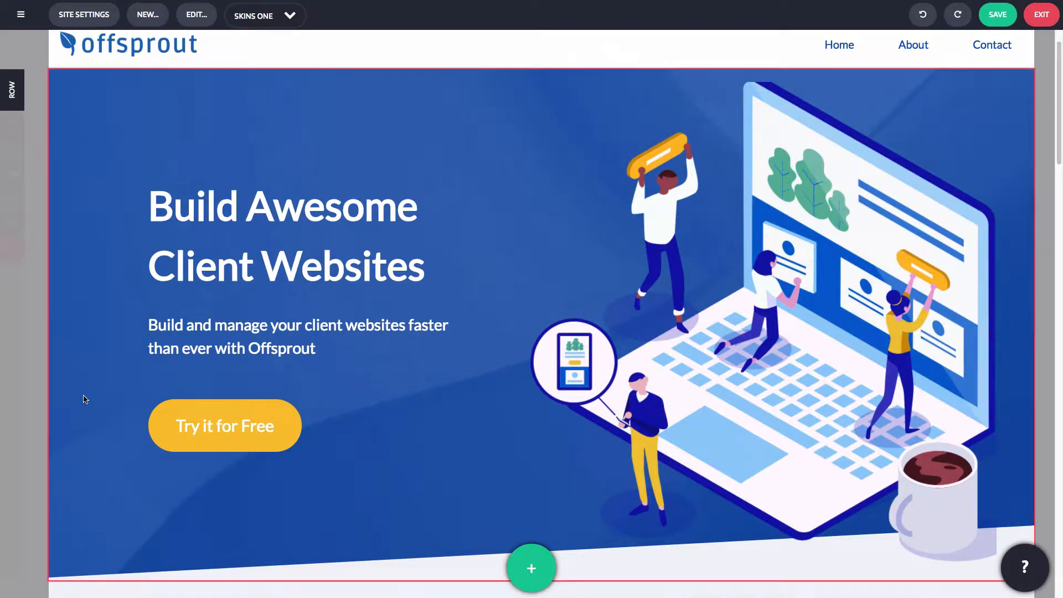
scroll(84, 398, down, 8)
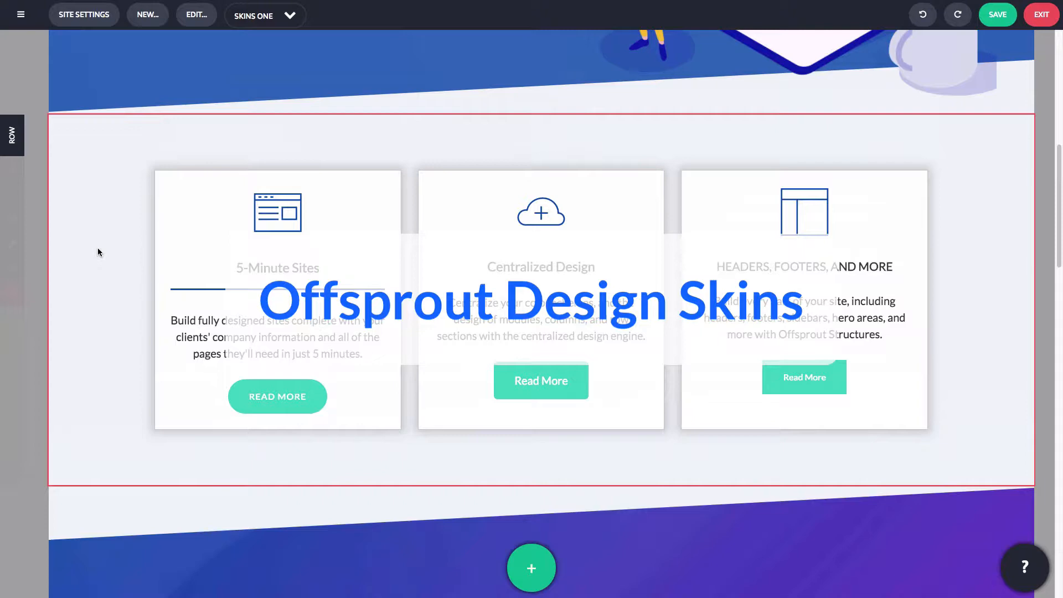
scroll(24, 163, up, 8)
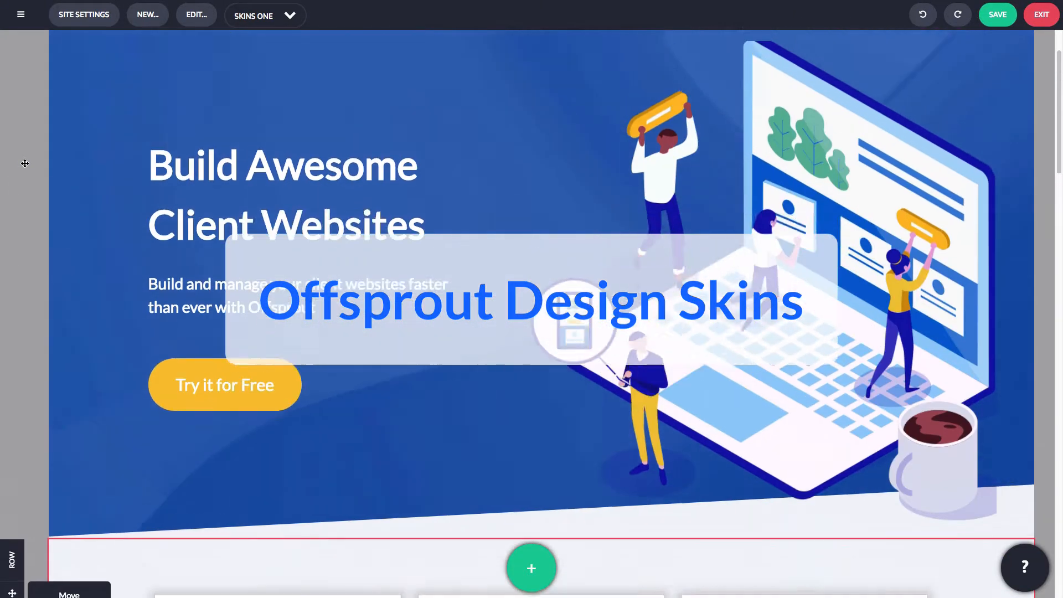
scroll(24, 163, up, 2)
scroll(24, 163, down, 3)
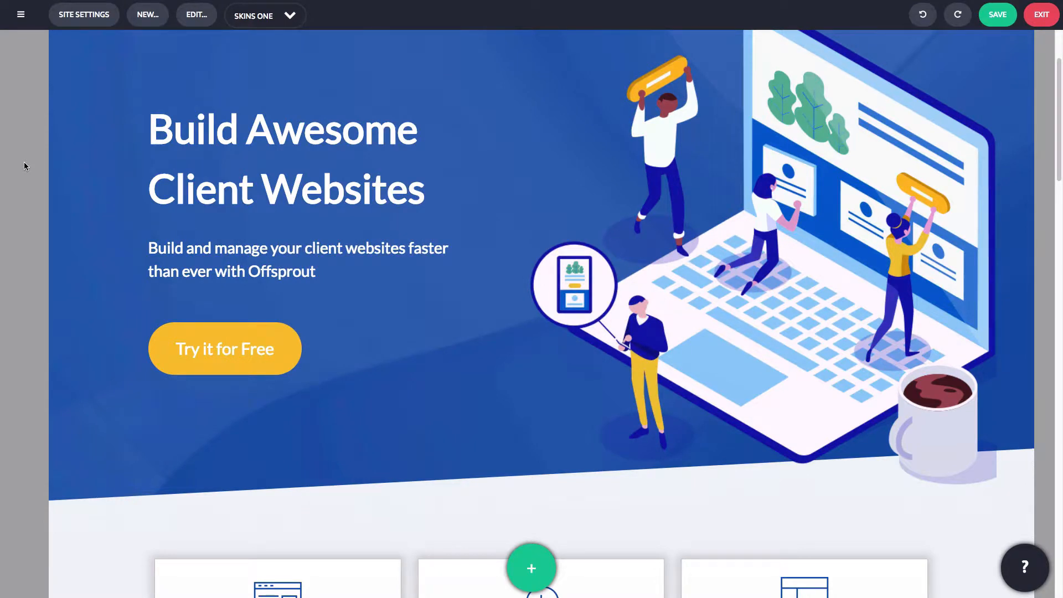
scroll(24, 164, up, 1)
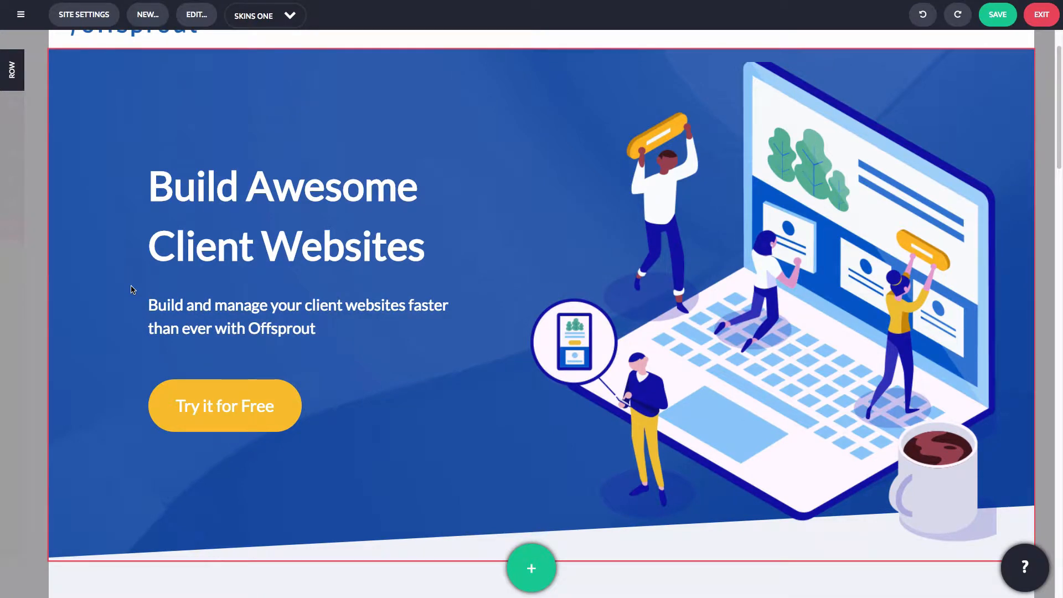
Step: Save the "Try it for Free" button's design as a new skin named Hero and accept the module settings
click(335, 398)
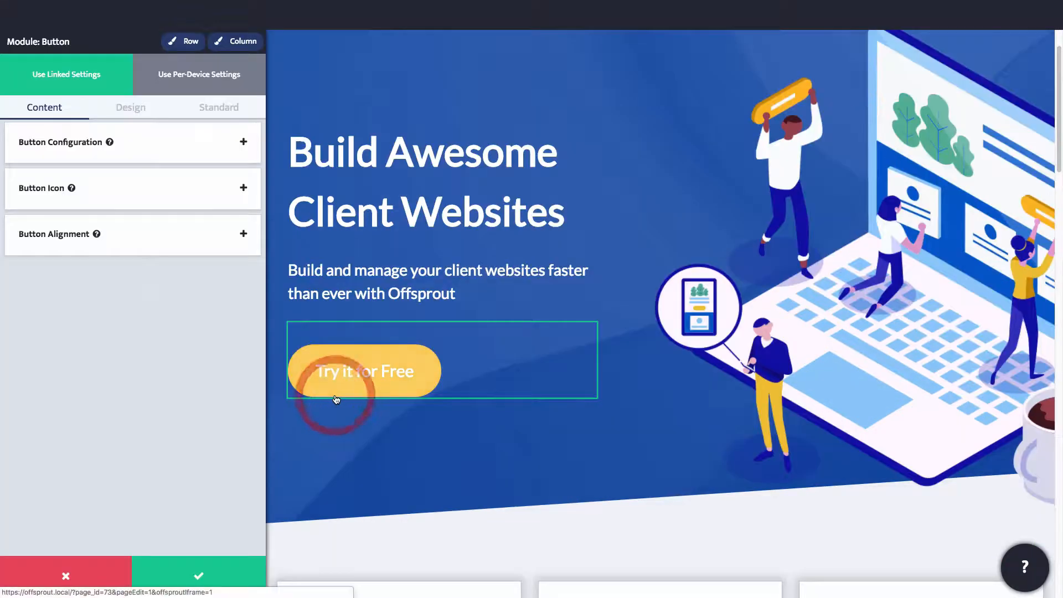
click(137, 114)
click(165, 134)
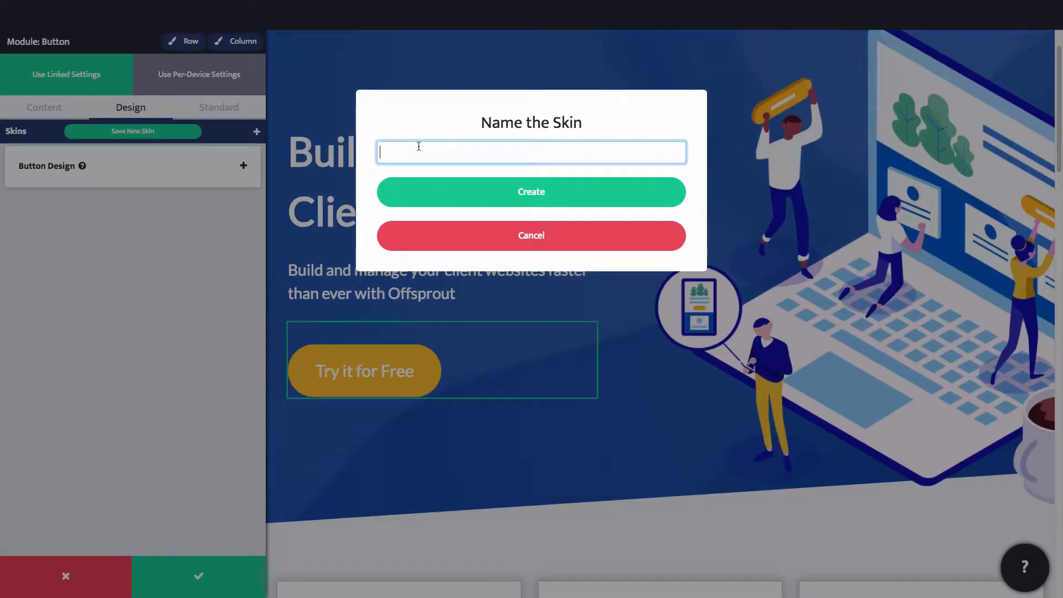
text(Hero)
key(Return)
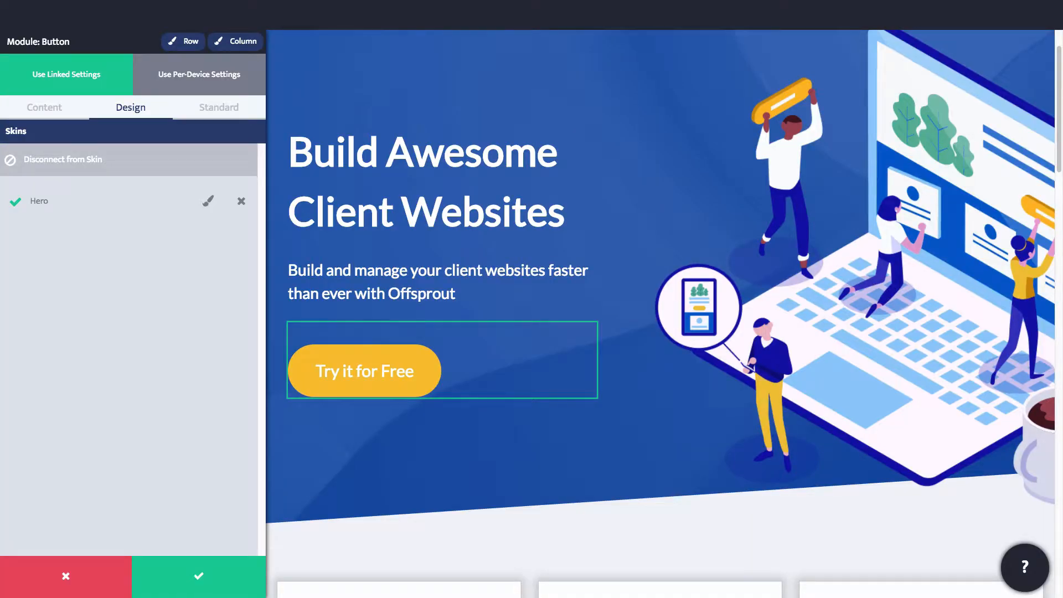
click(180, 571)
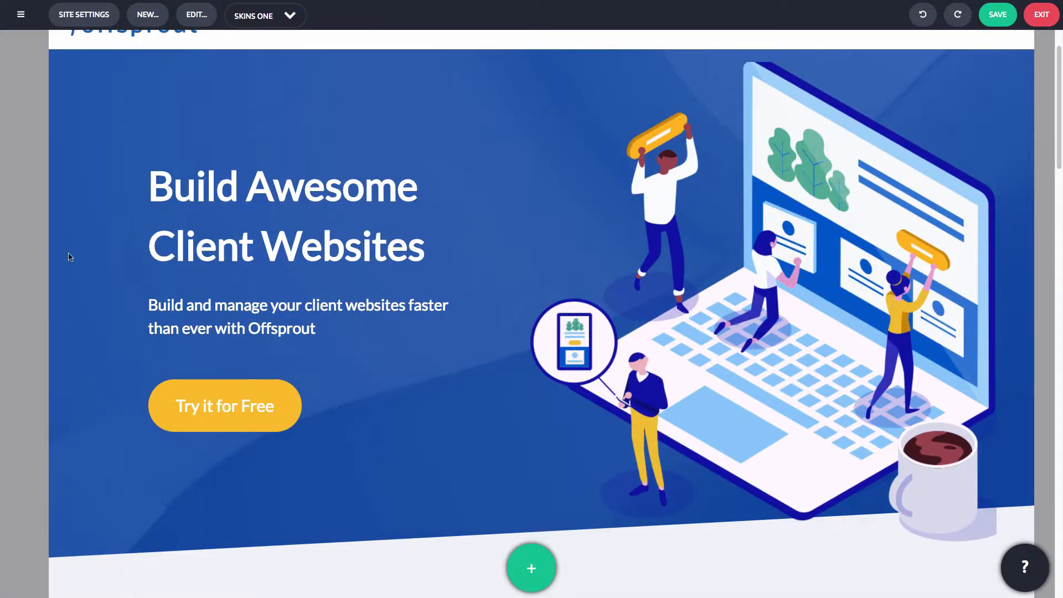
Step: Set a custom font size of 1.5 em for the "Build Awesome Client Websites" heading
click(256, 224)
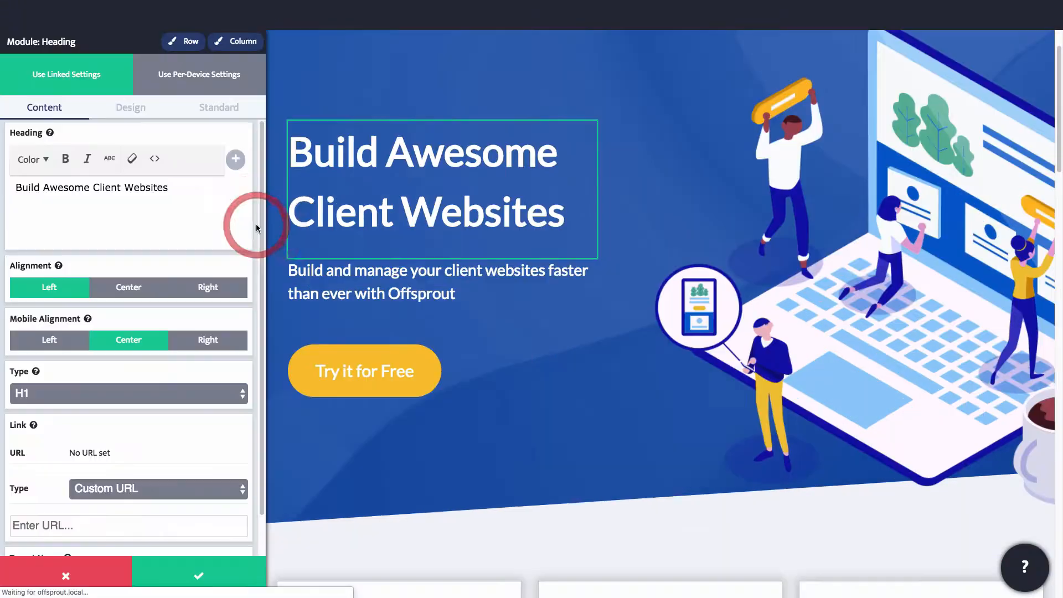
click(213, 109)
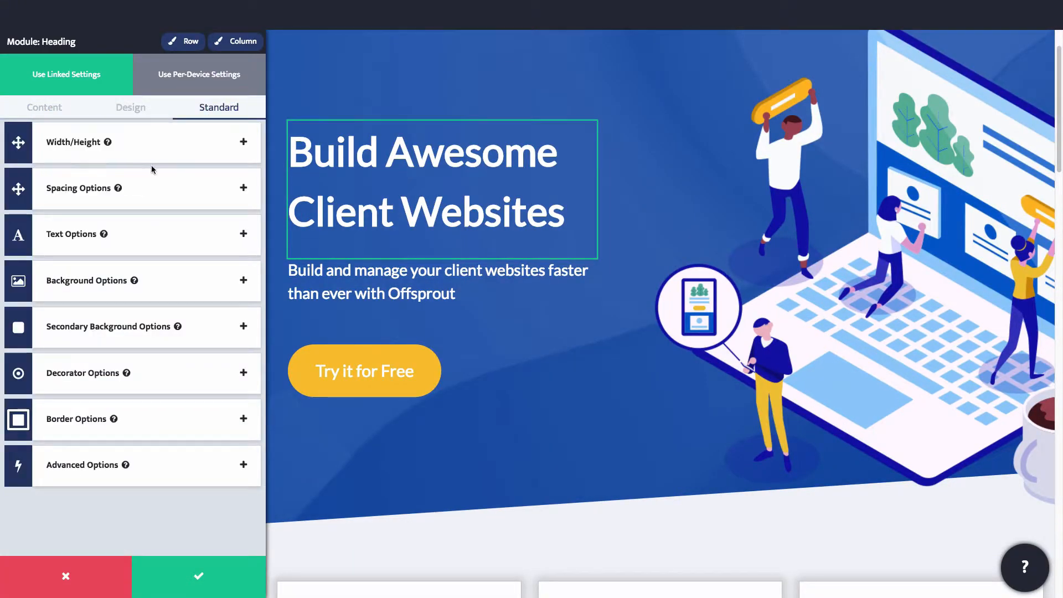
click(139, 239)
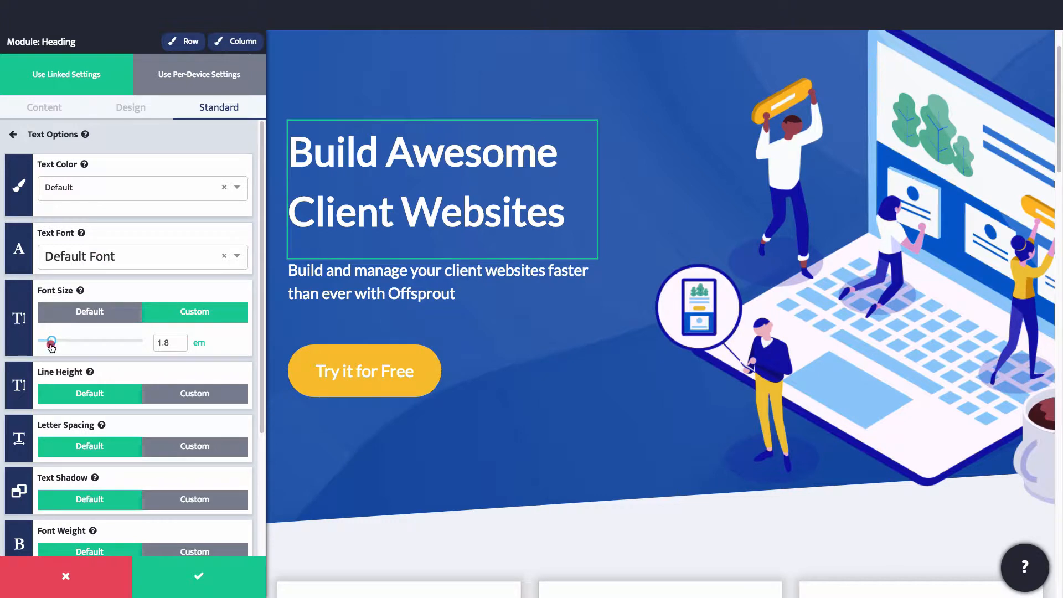
drag(51, 347, 50, 347)
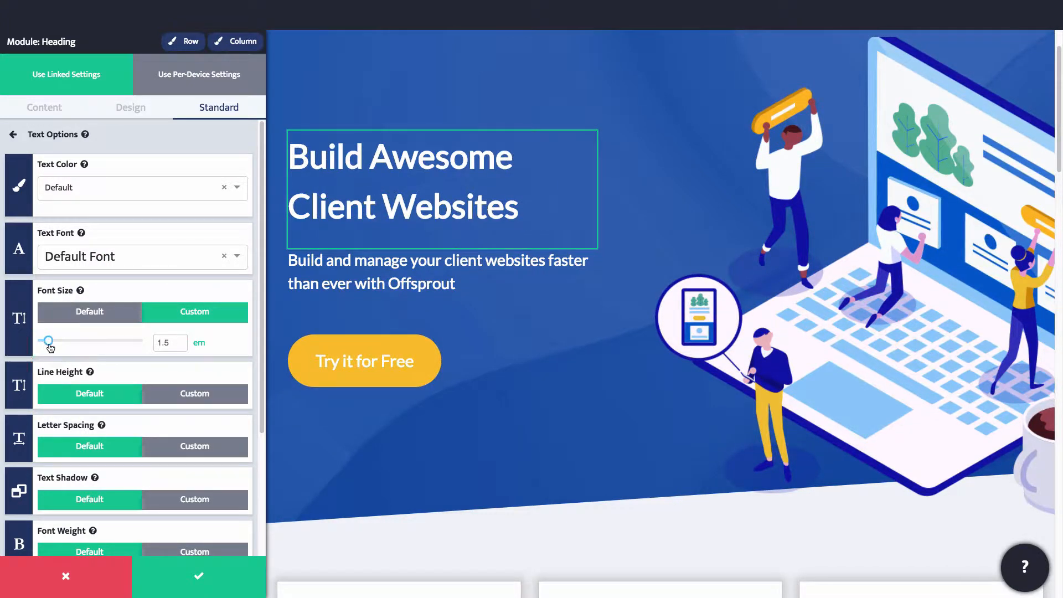
Step: Save the heading's design as a new skin named Hero
click(134, 110)
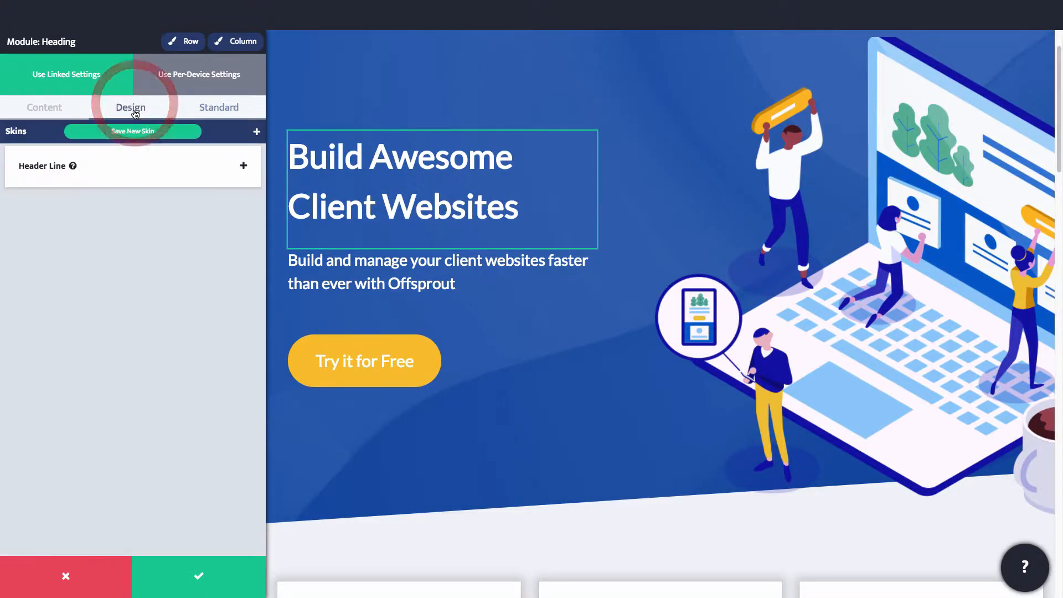
click(135, 133)
text(H)
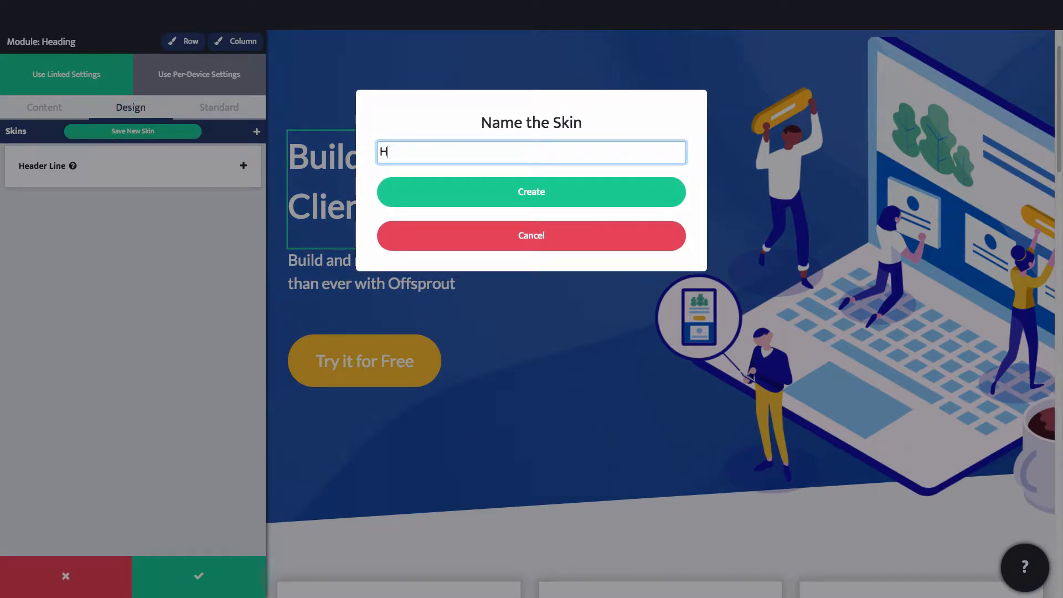
text(ero)
key(Return)
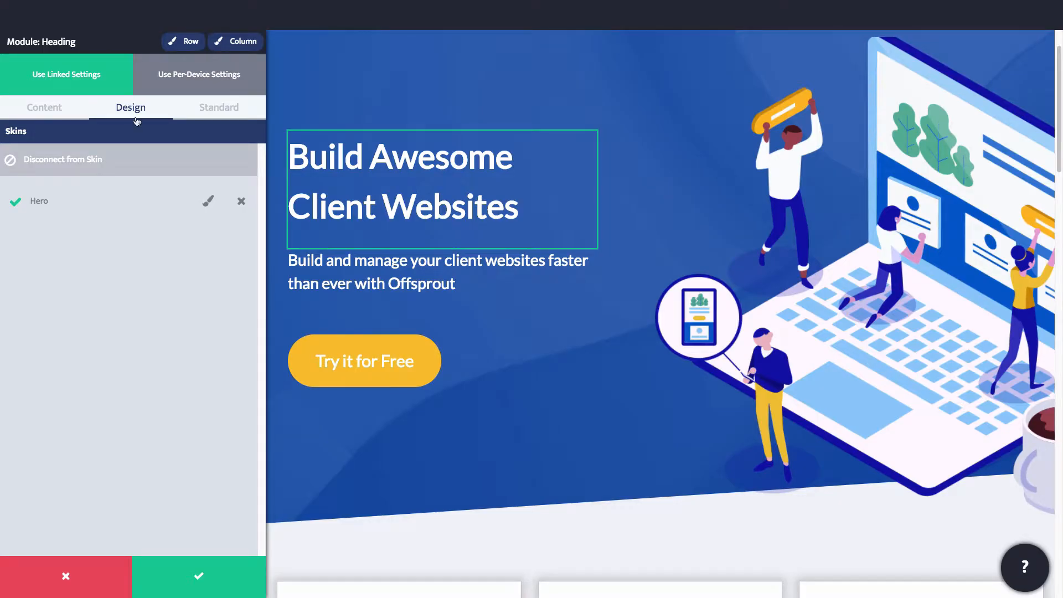
Step: Change the hero row's background screen to 2-Color Gradient
click(185, 41)
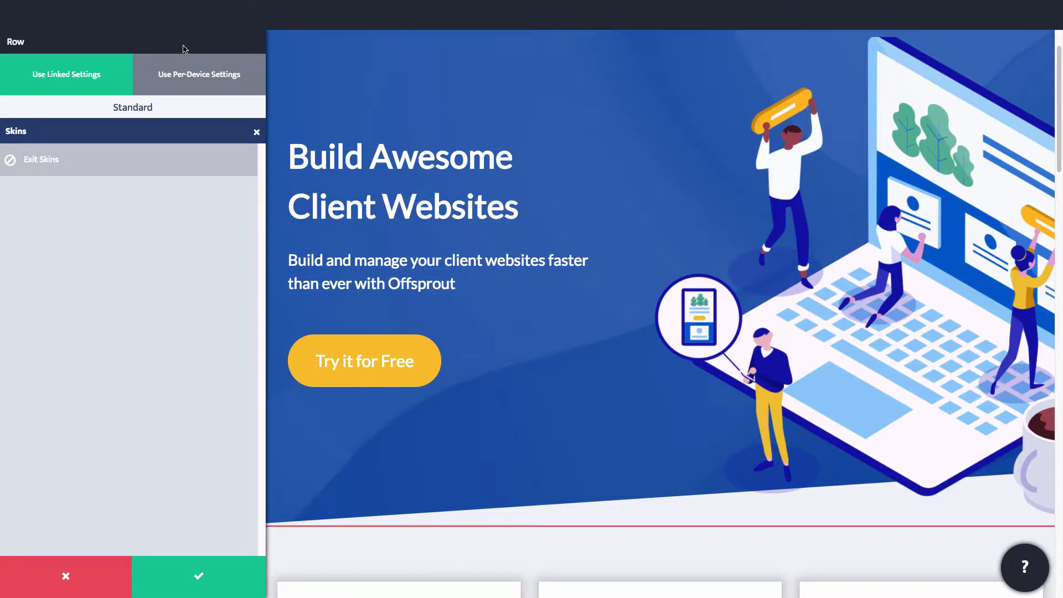
click(194, 158)
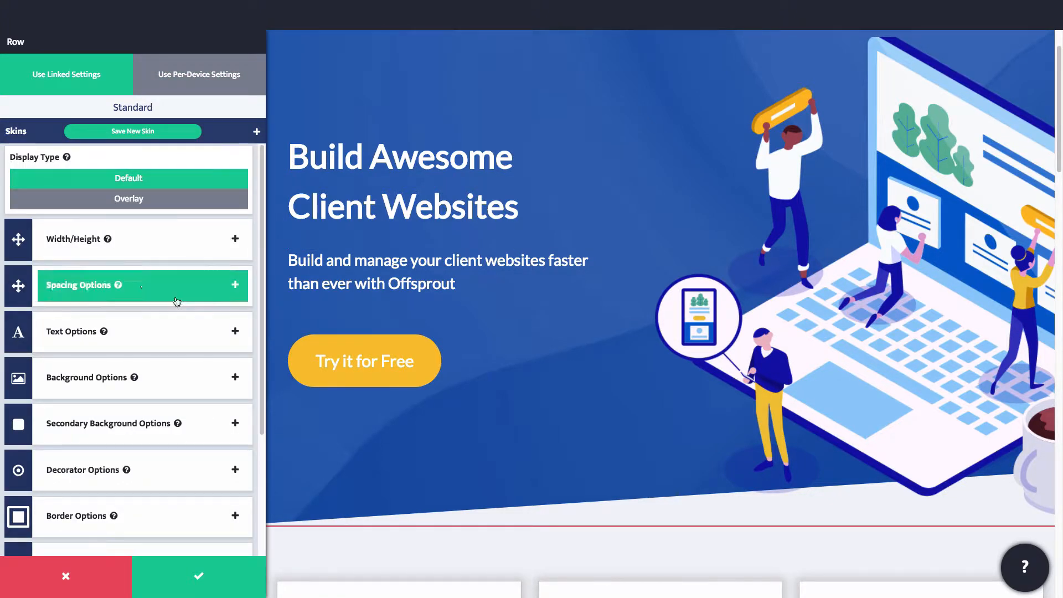
click(160, 379)
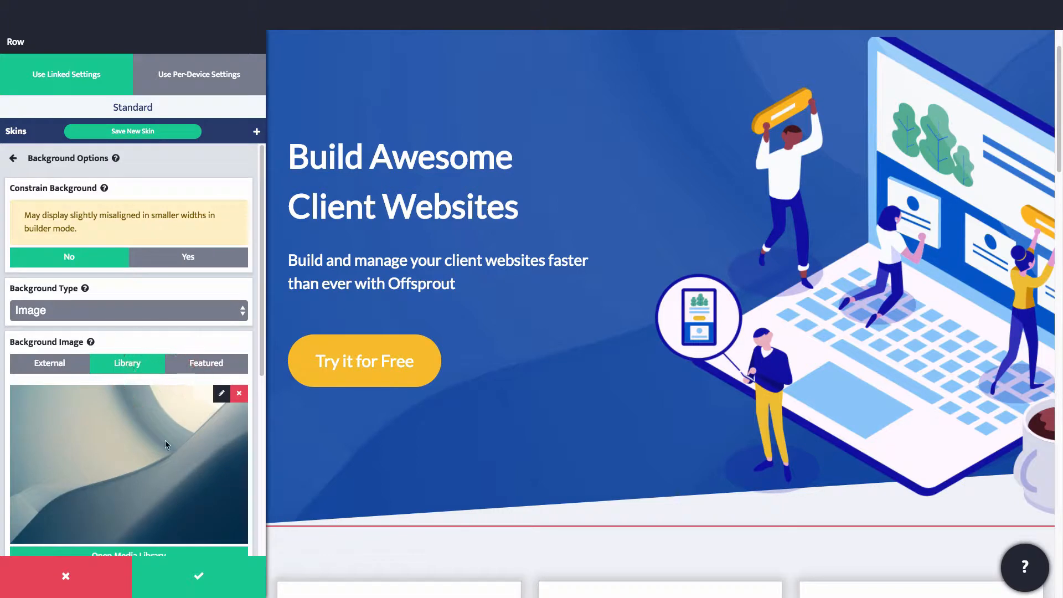
scroll(165, 440, down, 5)
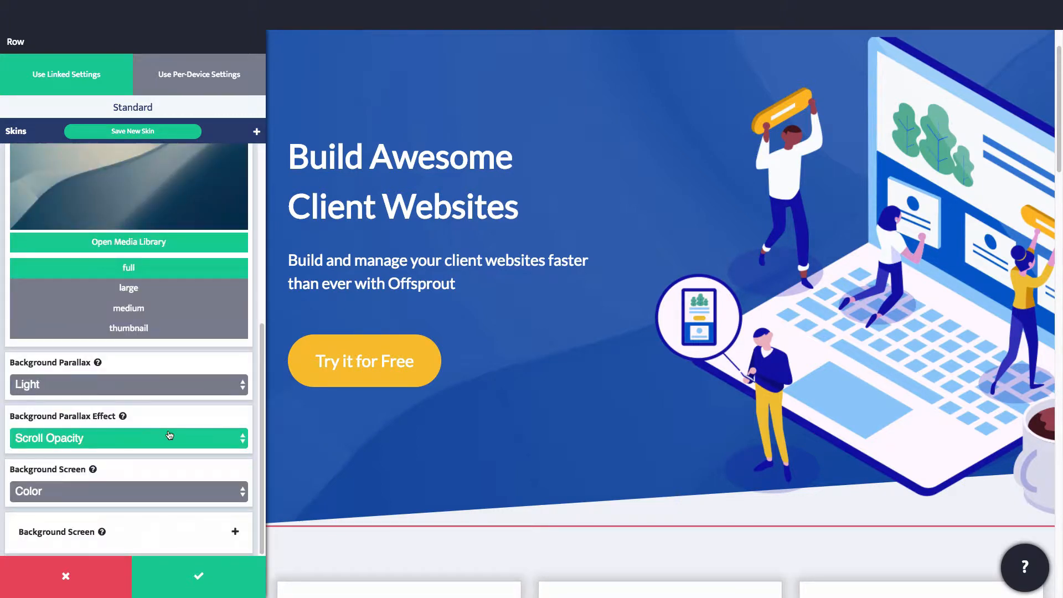
click(141, 492)
click(136, 508)
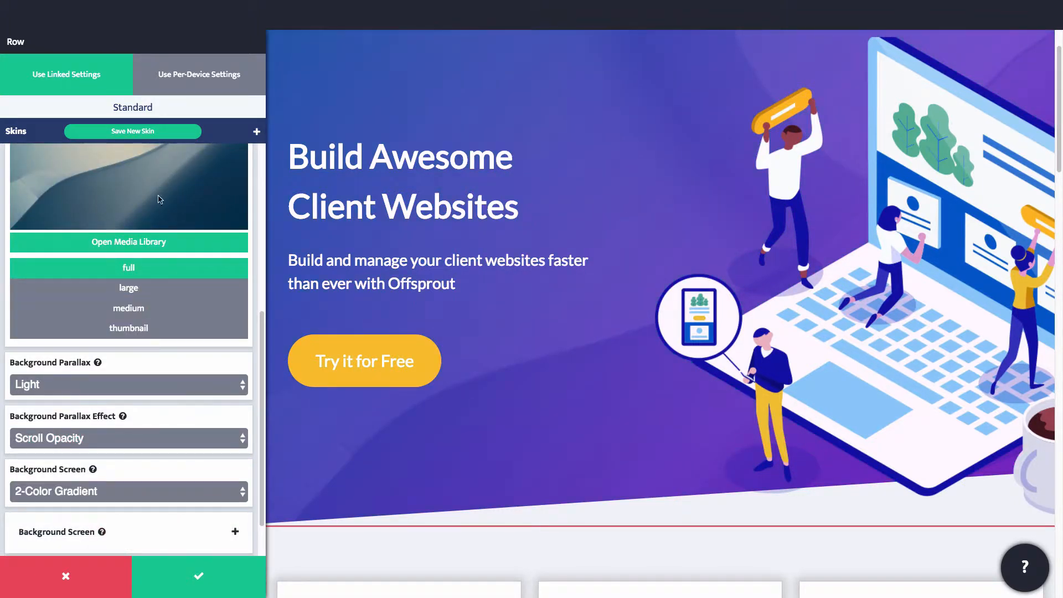
Step: Save the hero row's settings as a new skin named Hero, accept them, and save the page content
click(142, 131)
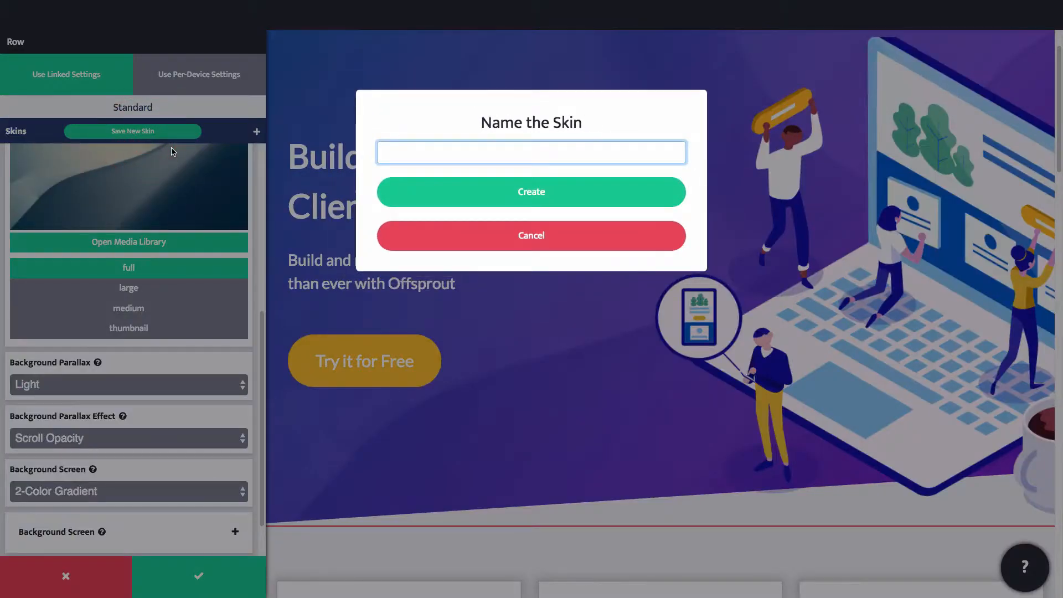
text(Hero)
key(Return)
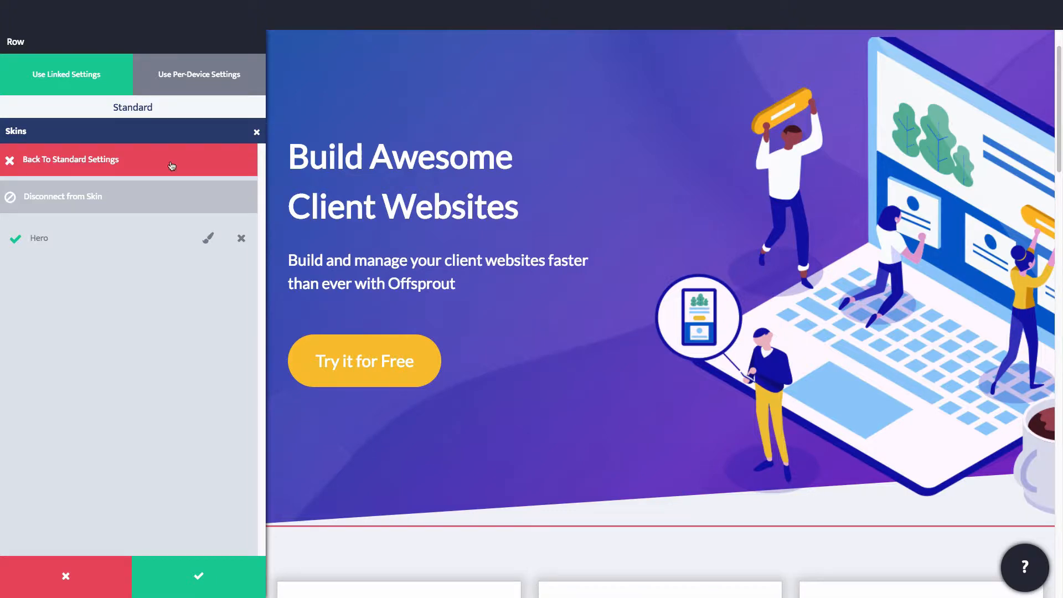
click(224, 572)
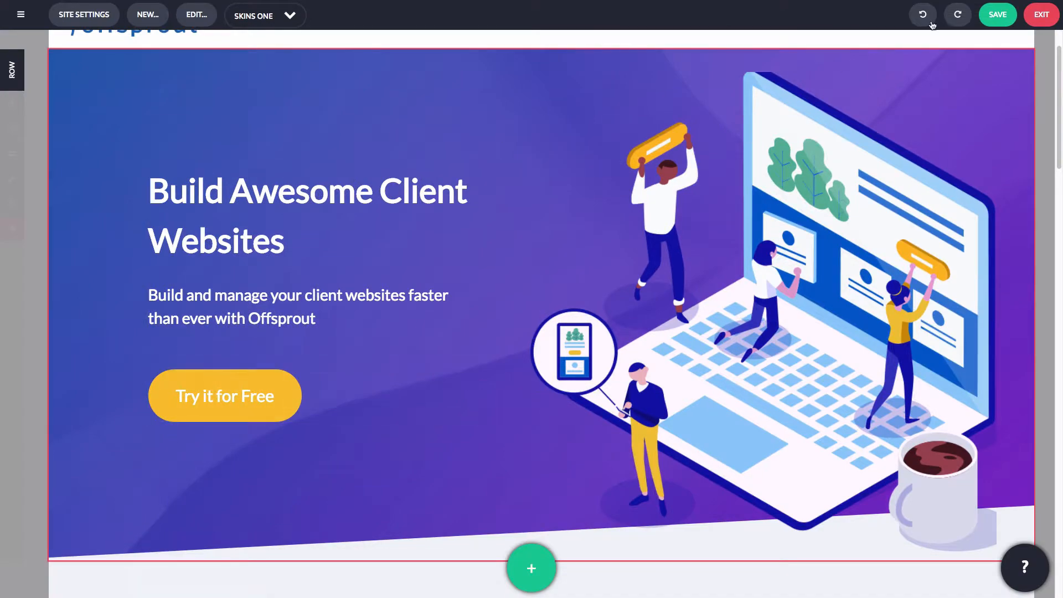
click(996, 16)
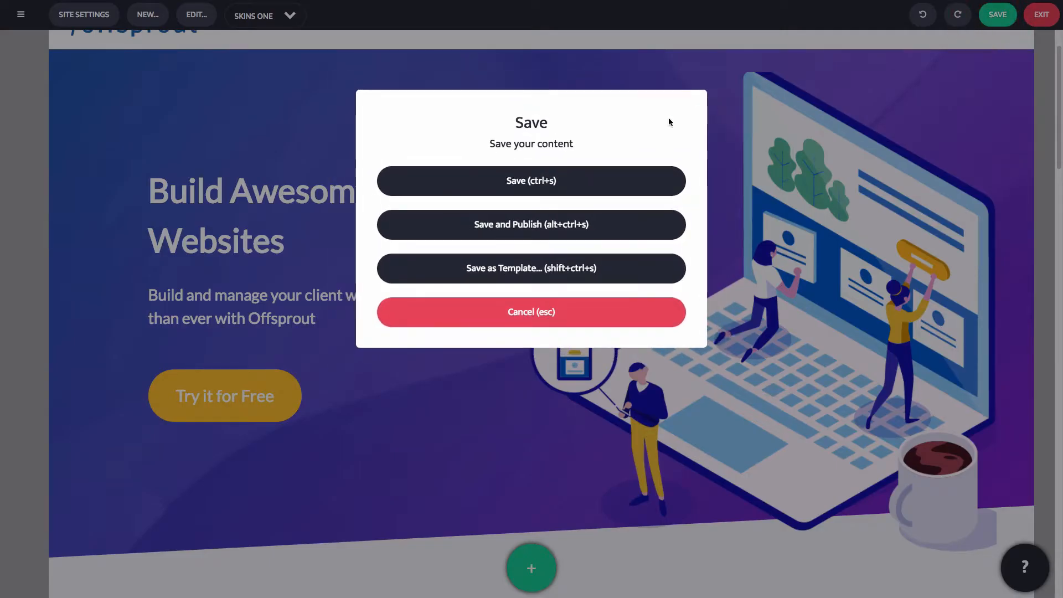
click(573, 180)
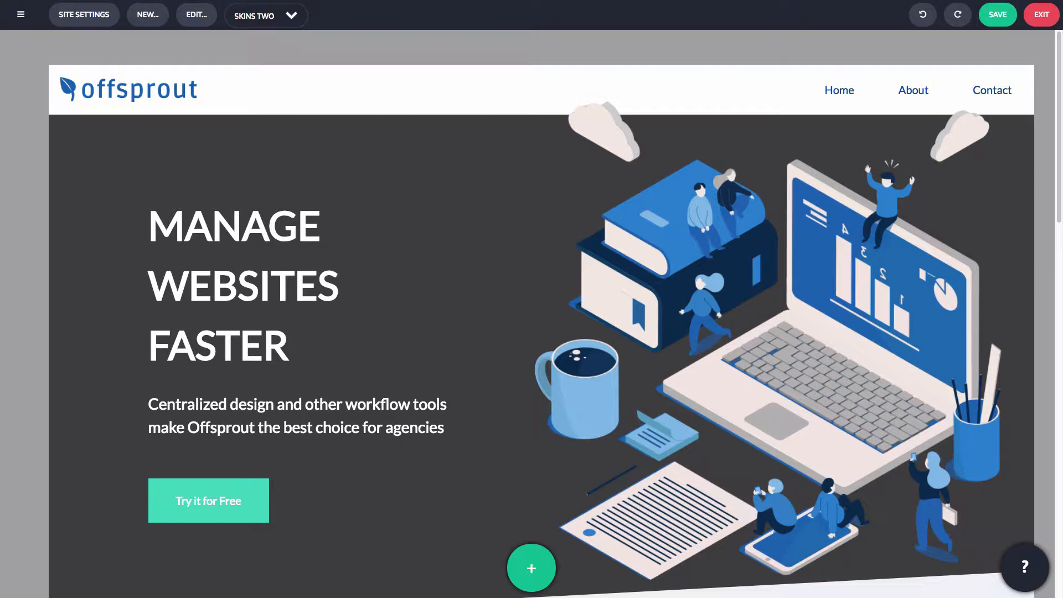
Step: On the Skins Two page, apply the Hero skin to the hero row and to the "Manage Websites Faster" heading
mouse_move(39, 299)
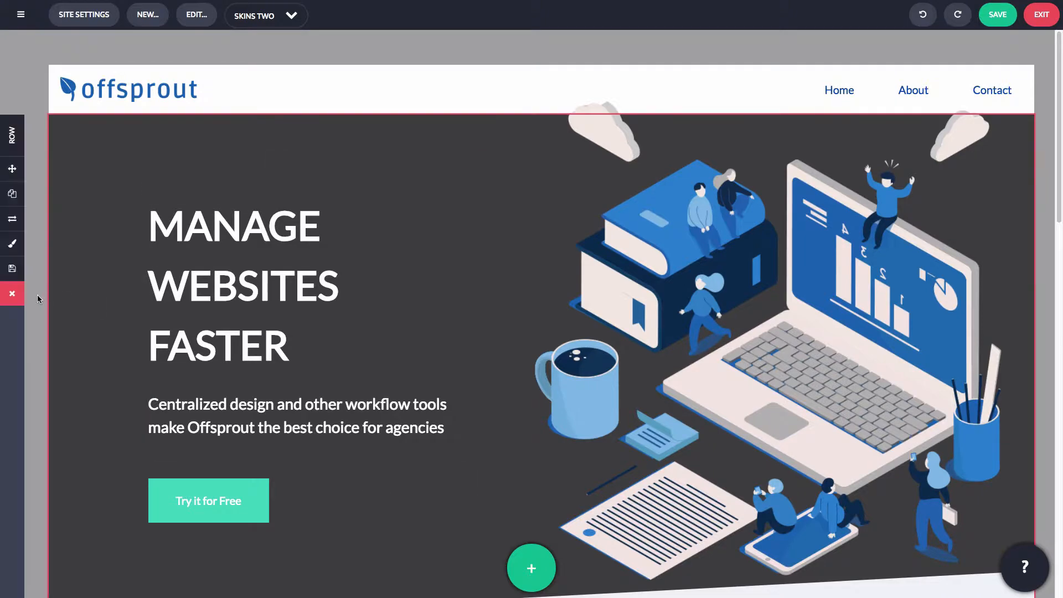
click(12, 243)
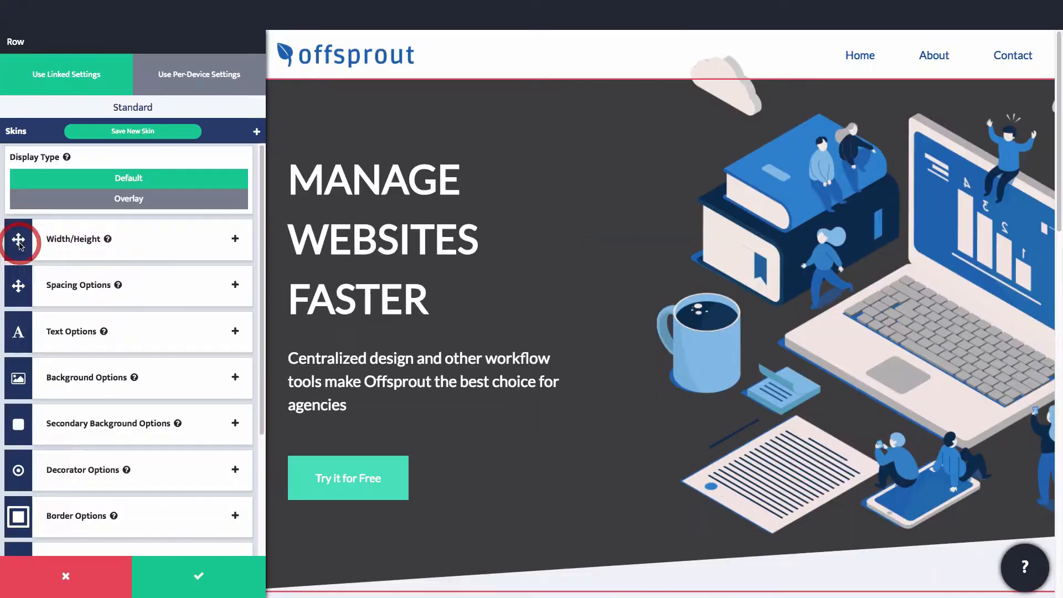
click(256, 131)
click(50, 203)
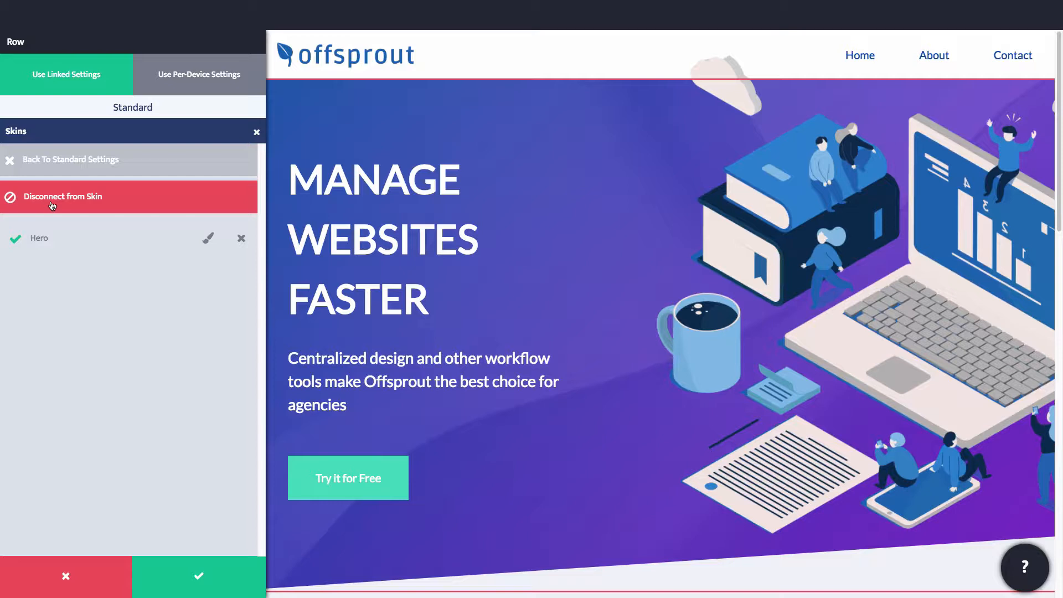
click(507, 261)
click(58, 207)
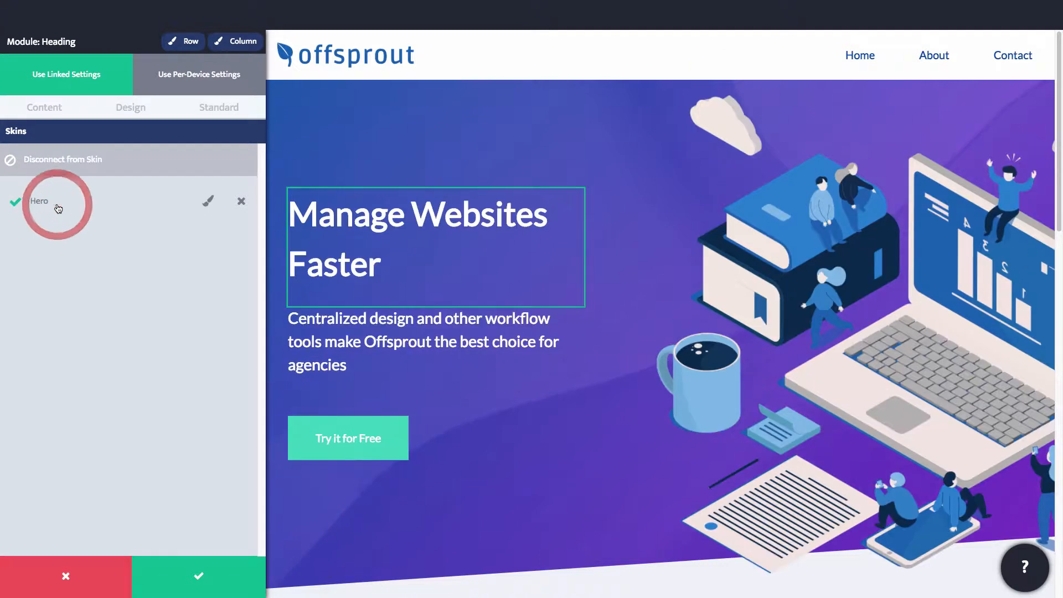
Step: Apply the Hero skin to the "Try it for Free" button and change that skin's background colour to Action
click(464, 419)
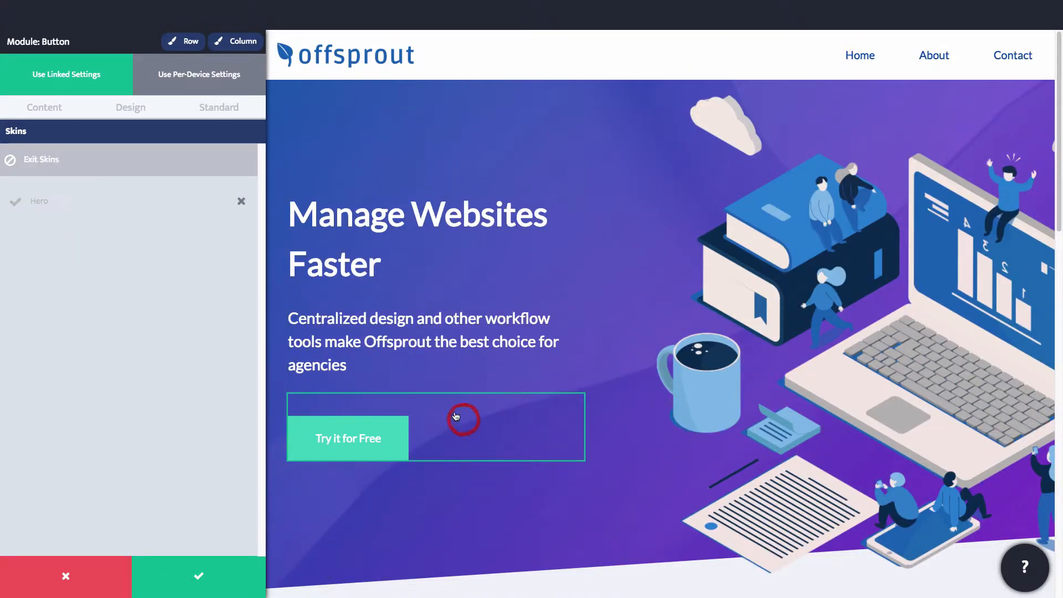
click(52, 204)
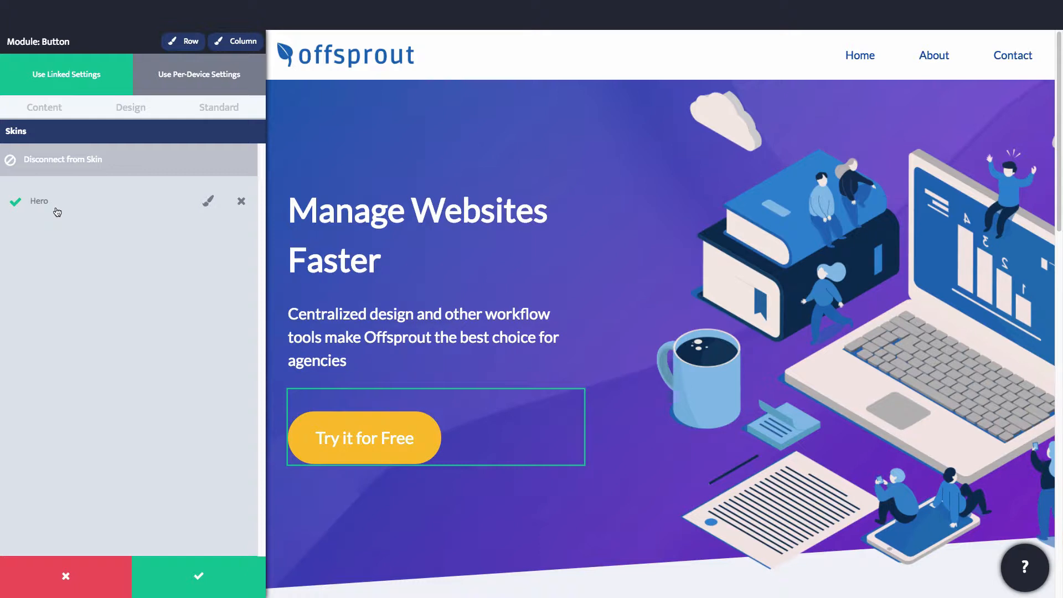
click(208, 202)
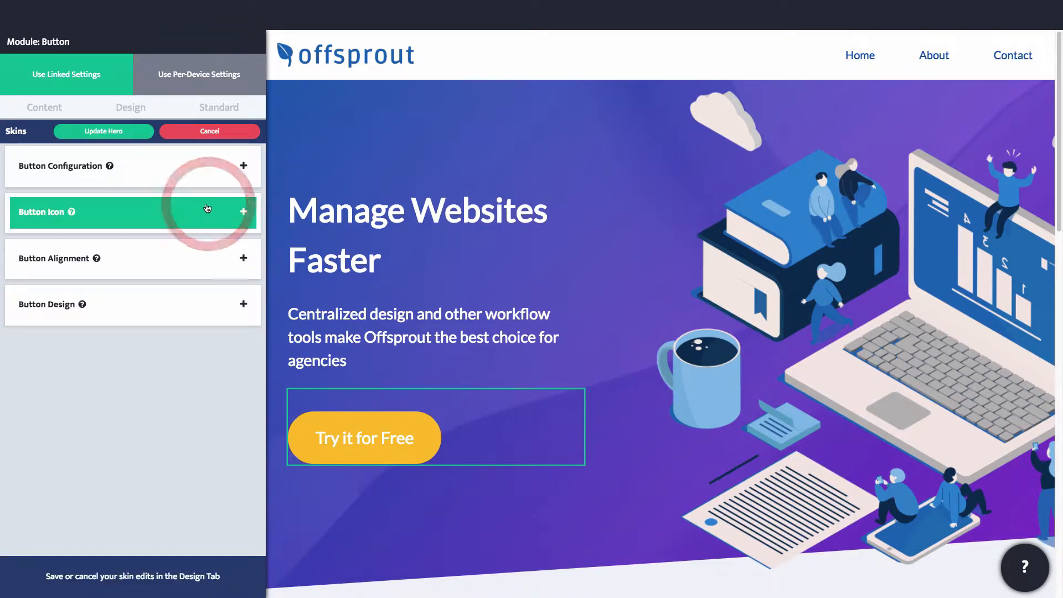
click(132, 301)
scroll(132, 391, down, 3)
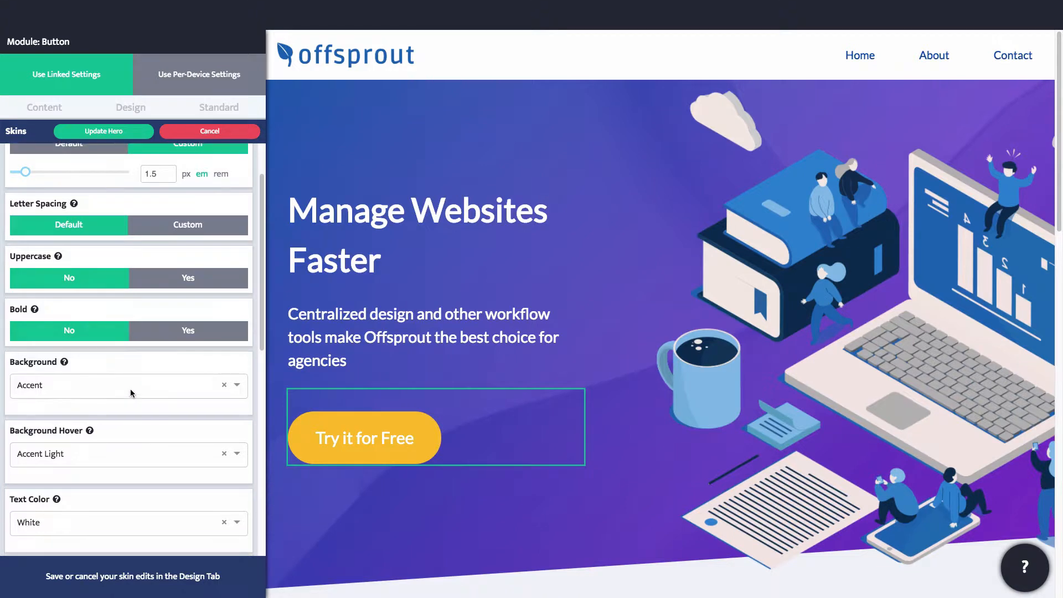
click(123, 387)
scroll(112, 446, up, 3)
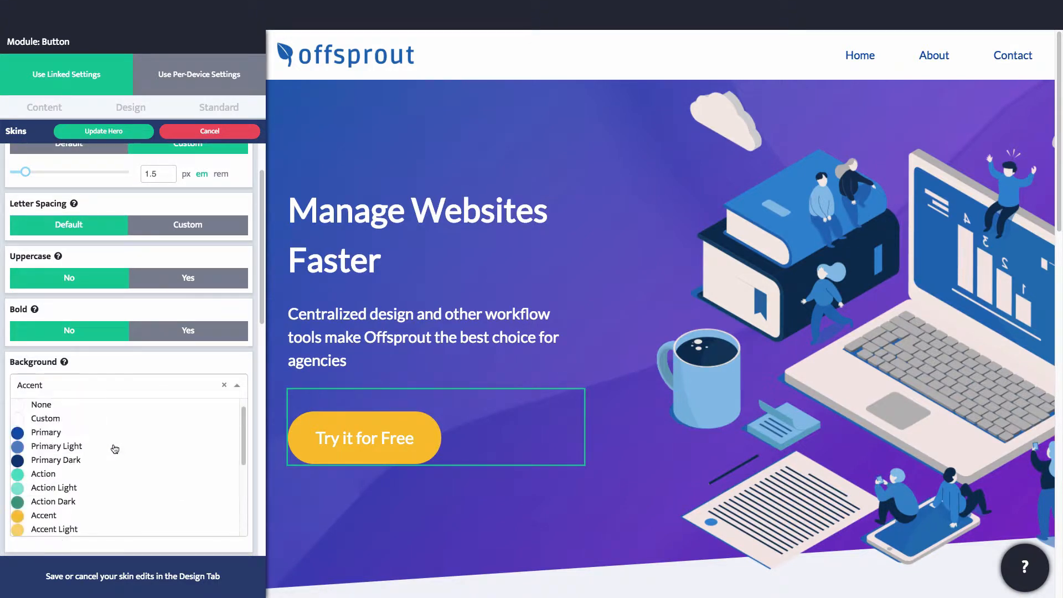
click(78, 473)
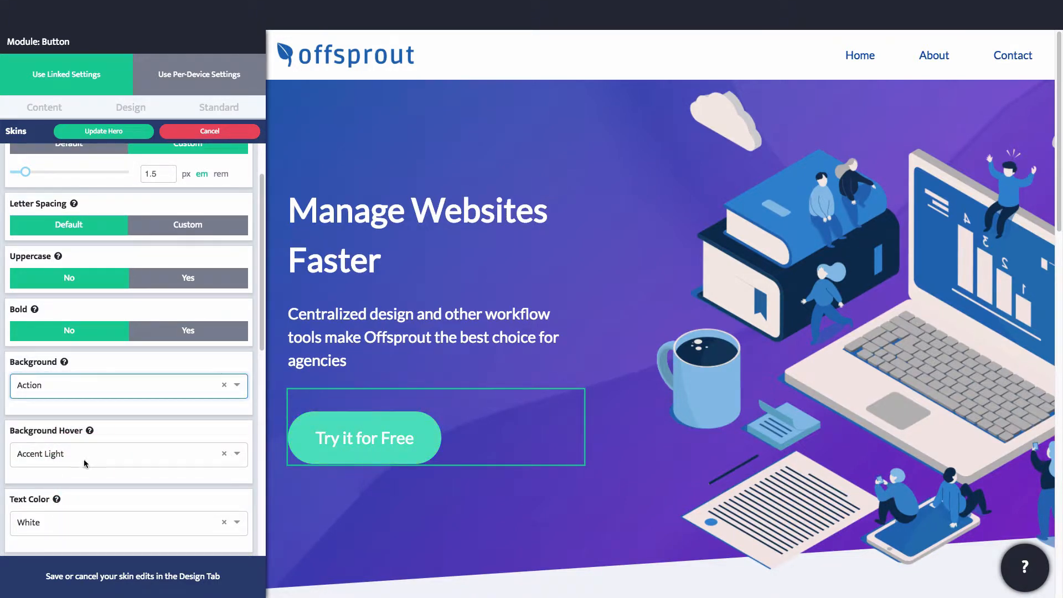
Step: Set the Hero button skin's hover background to Action Light, then update the skin and accept the button settings
click(83, 460)
scroll(84, 487, down, 2)
scroll(85, 490, up, 6)
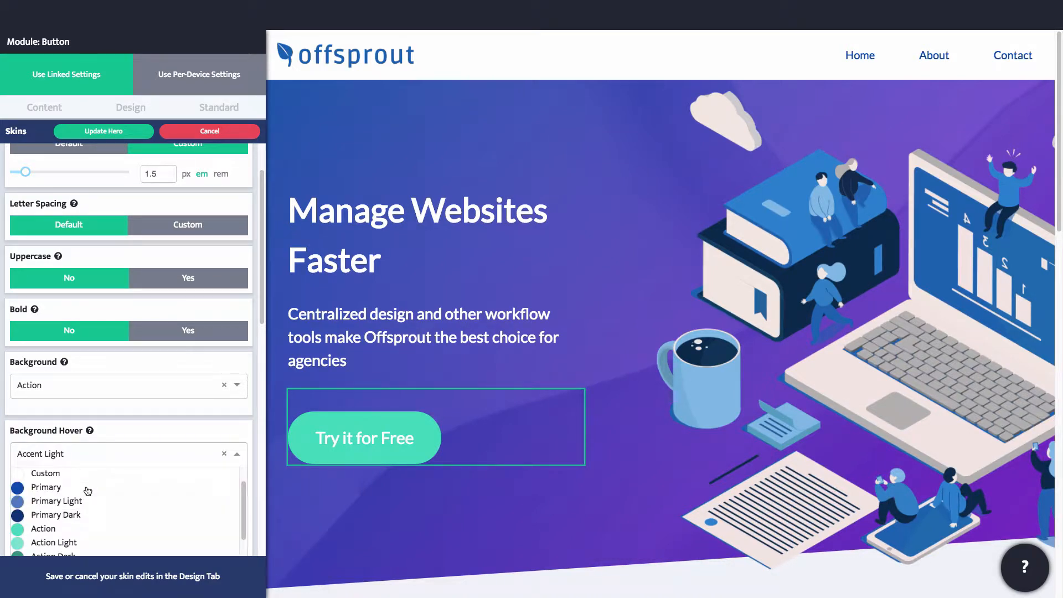
scroll(85, 503, down, 1)
click(83, 520)
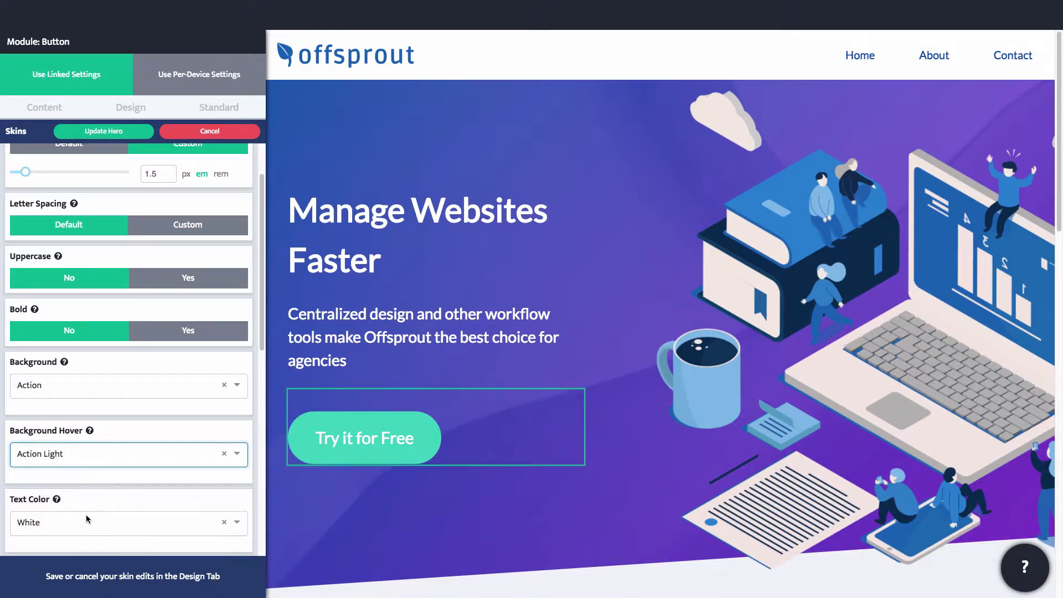
click(102, 133)
click(191, 569)
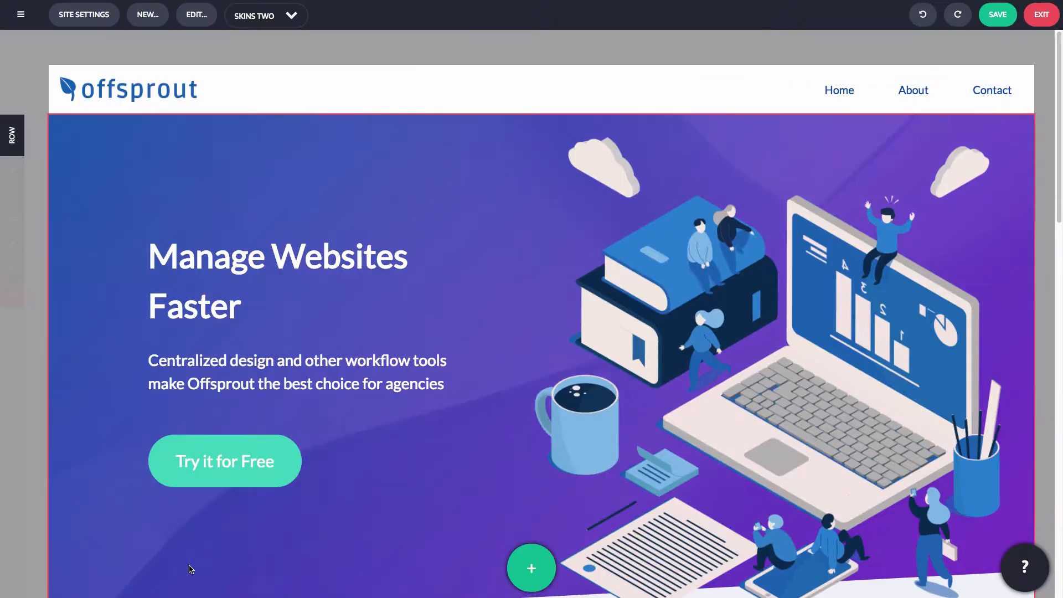
Step: Save the content of the Skins Two page
click(997, 15)
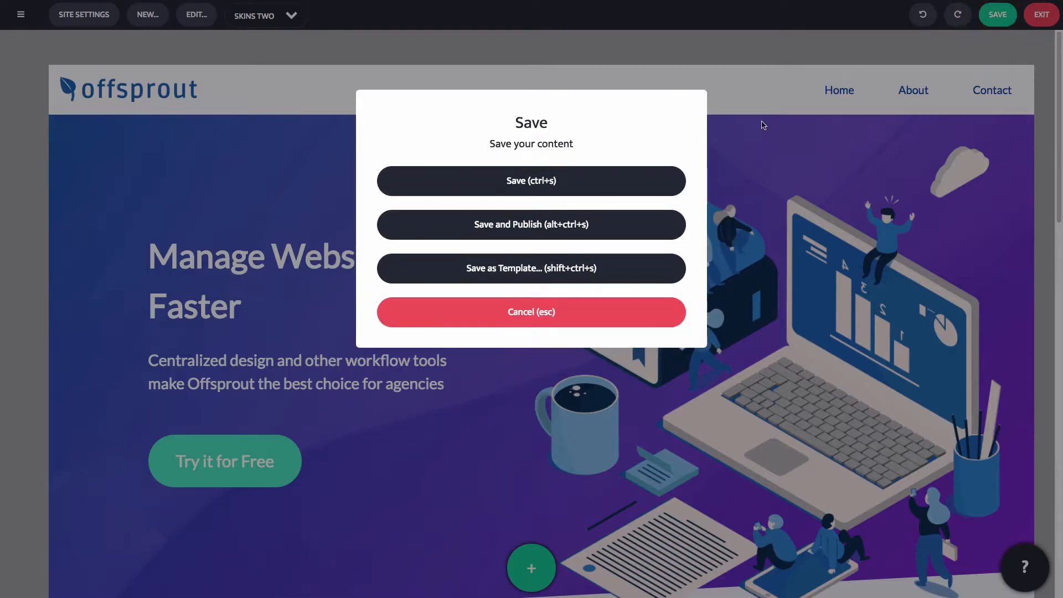
click(564, 187)
click(528, 275)
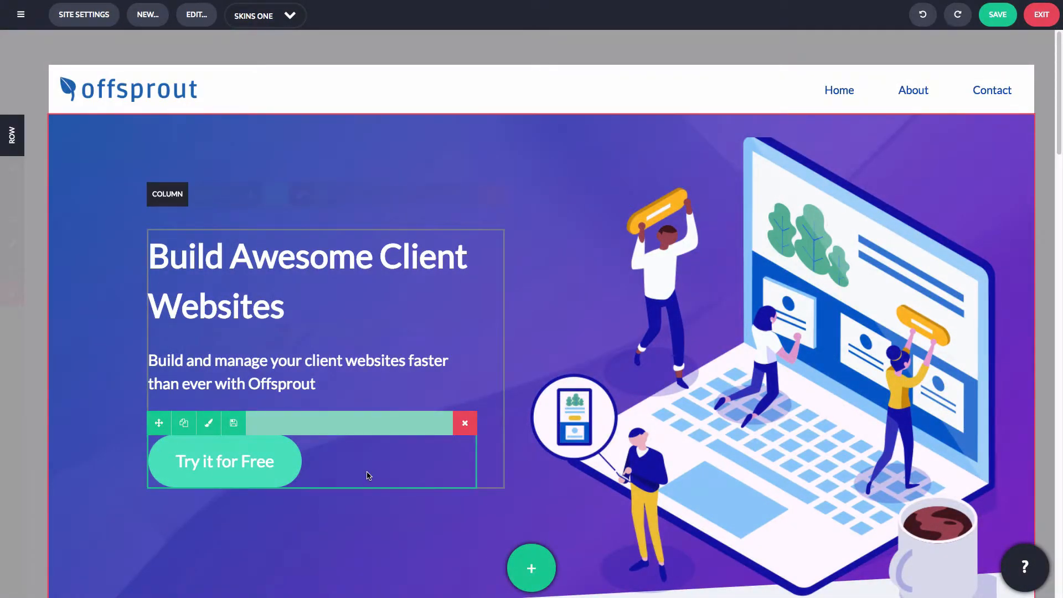
Step: On the Skins One page, save the "5-Minute Sites" heading's design as a new skin named Feature
scroll(166, 484, down, 7)
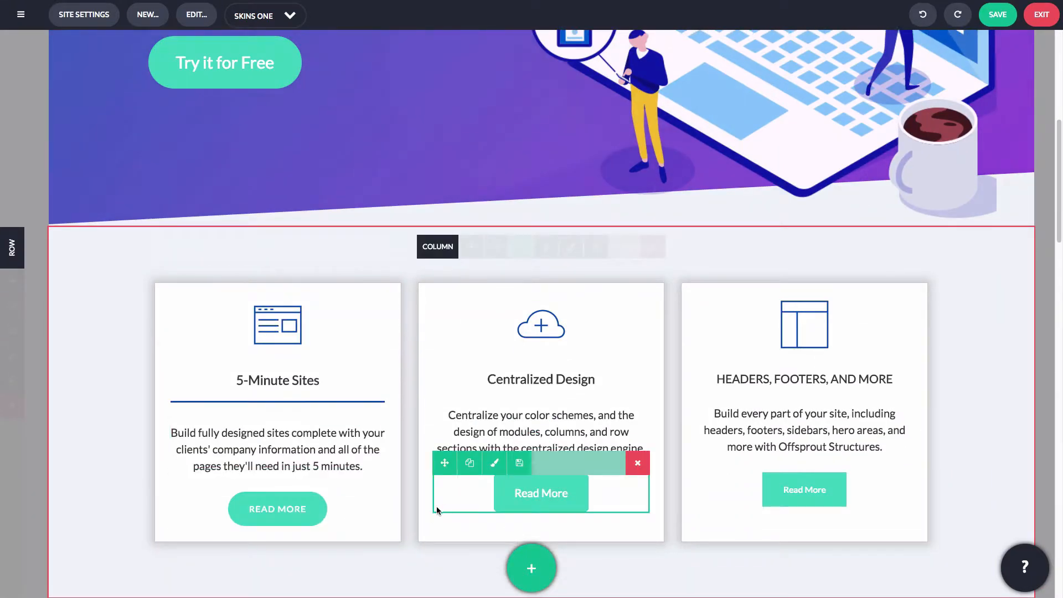
mouse_move(797, 455)
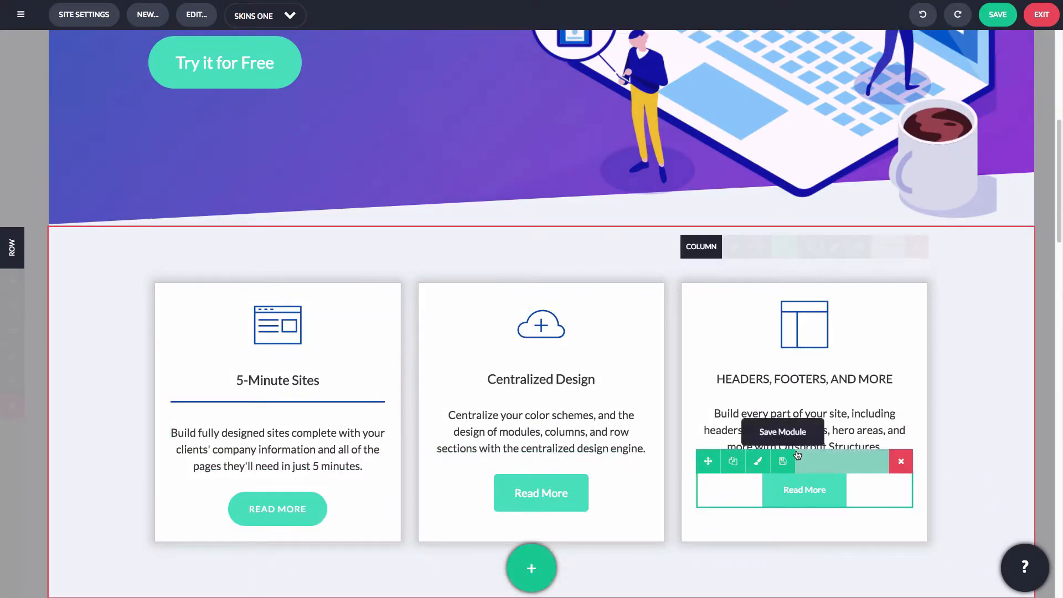
click(341, 379)
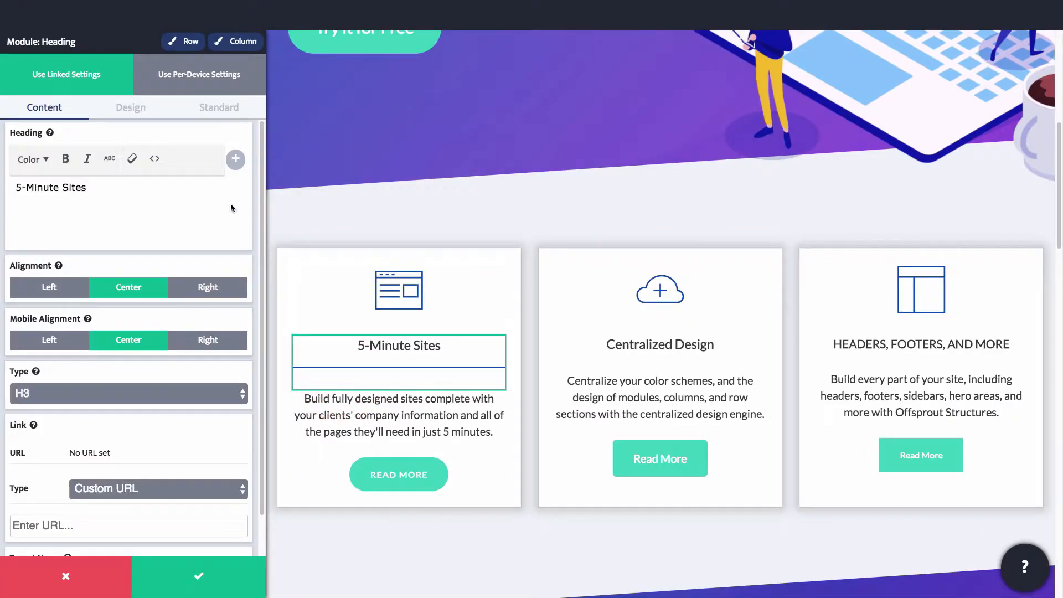
click(128, 111)
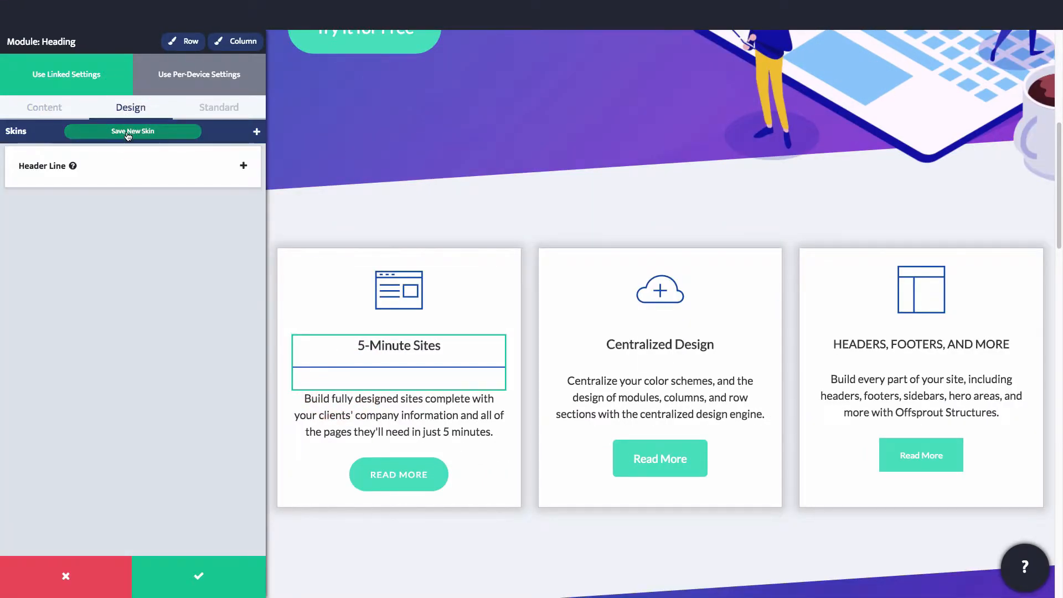
click(128, 133)
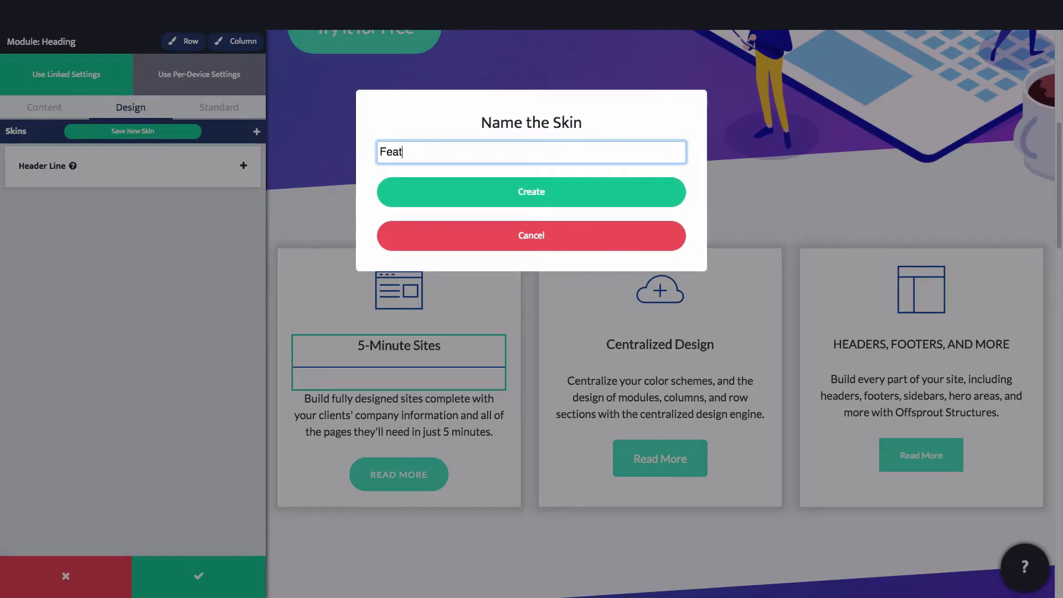
key(Return)
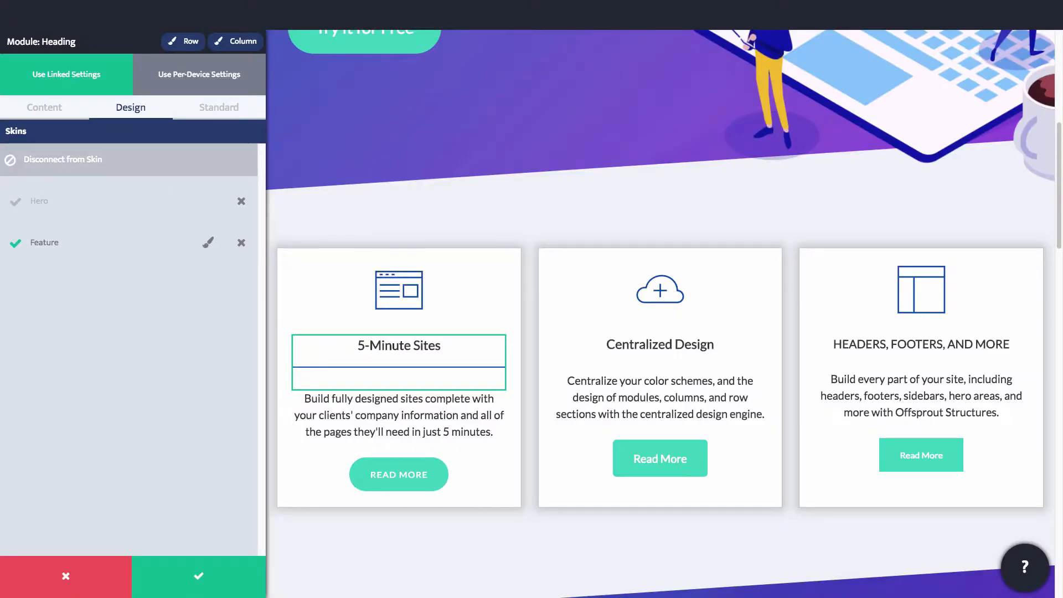
Step: Apply the Feature skin to the "Centralized Design" and "Headers, Footers, and More" headings
click(608, 357)
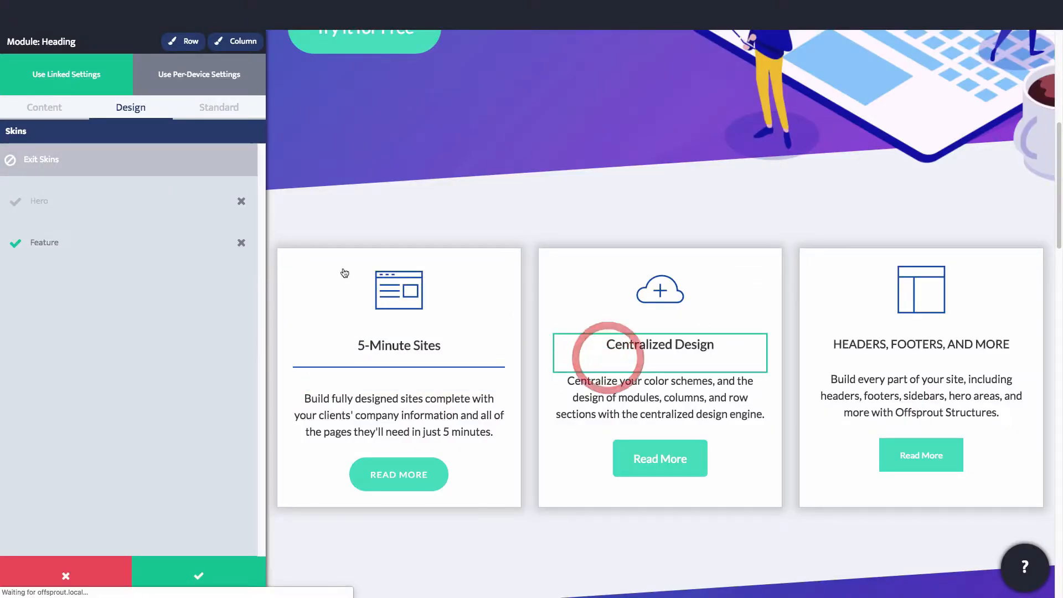
click(80, 244)
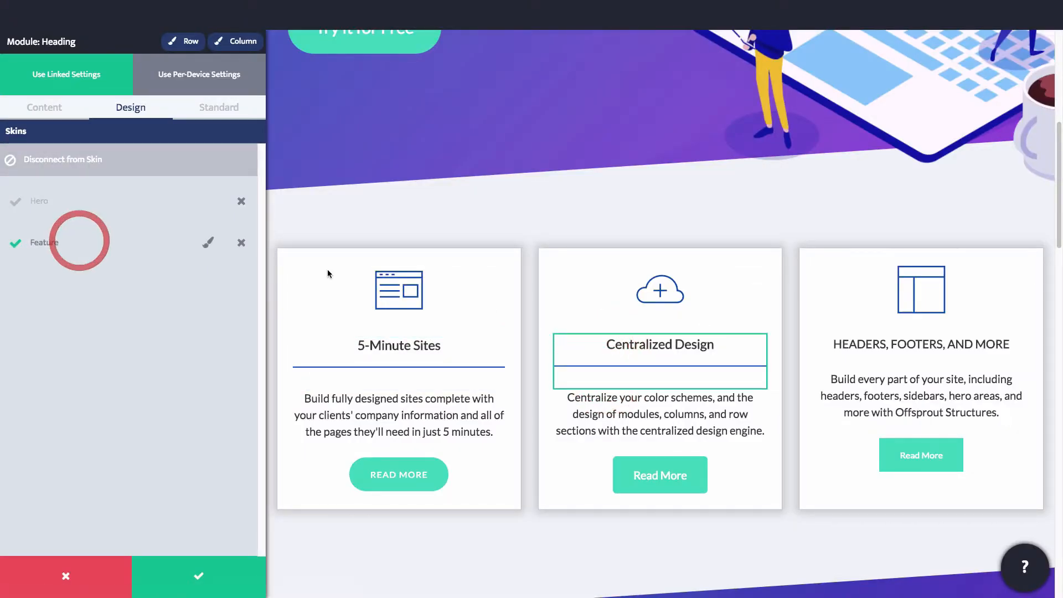
click(863, 352)
click(52, 242)
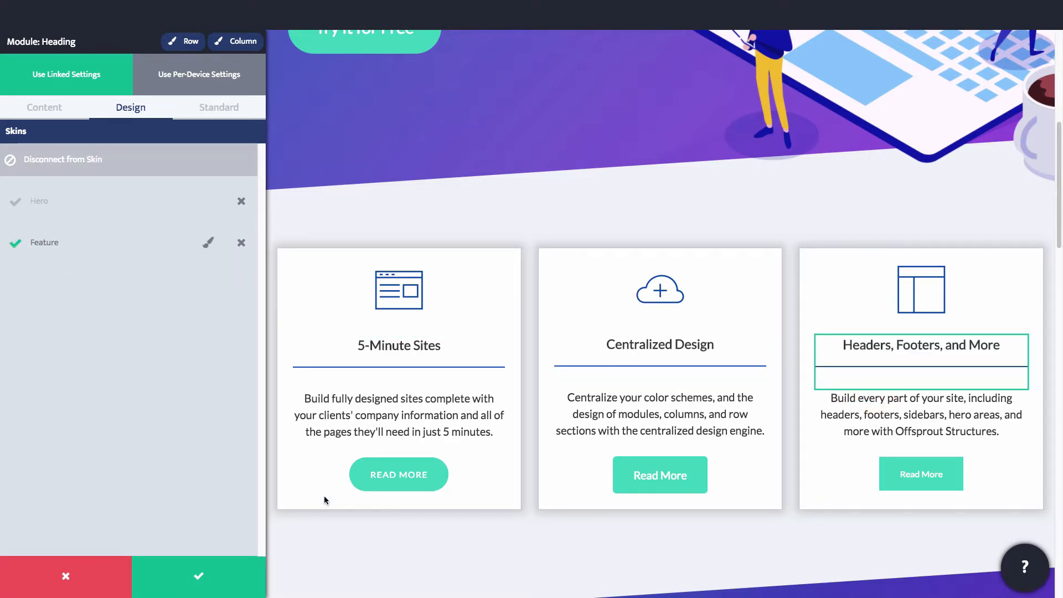
Step: Save the design of the Read More button under "5-Minute Sites" as a new skin named Feature
click(326, 474)
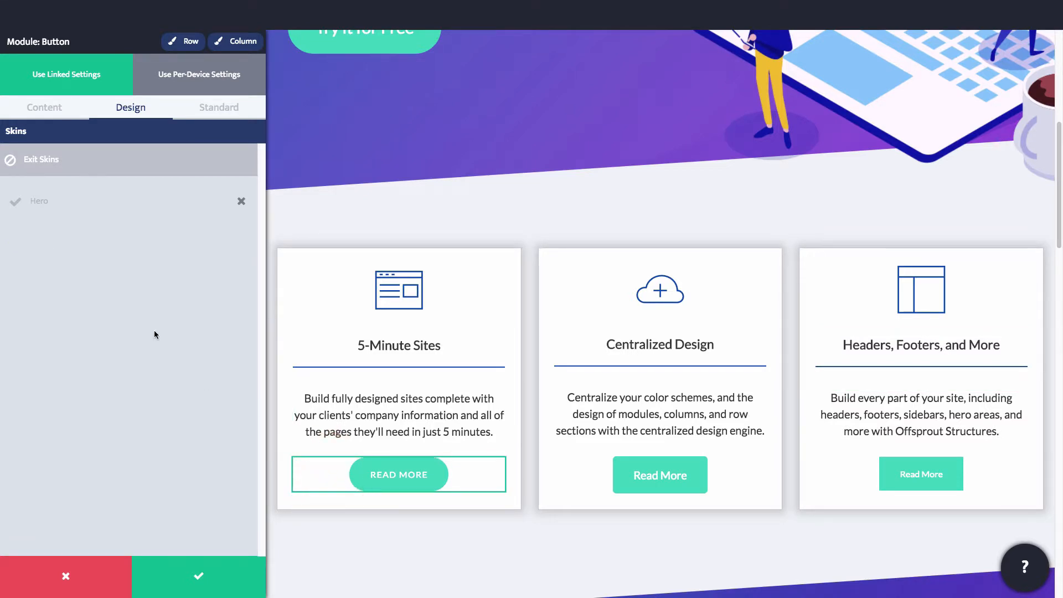
click(147, 165)
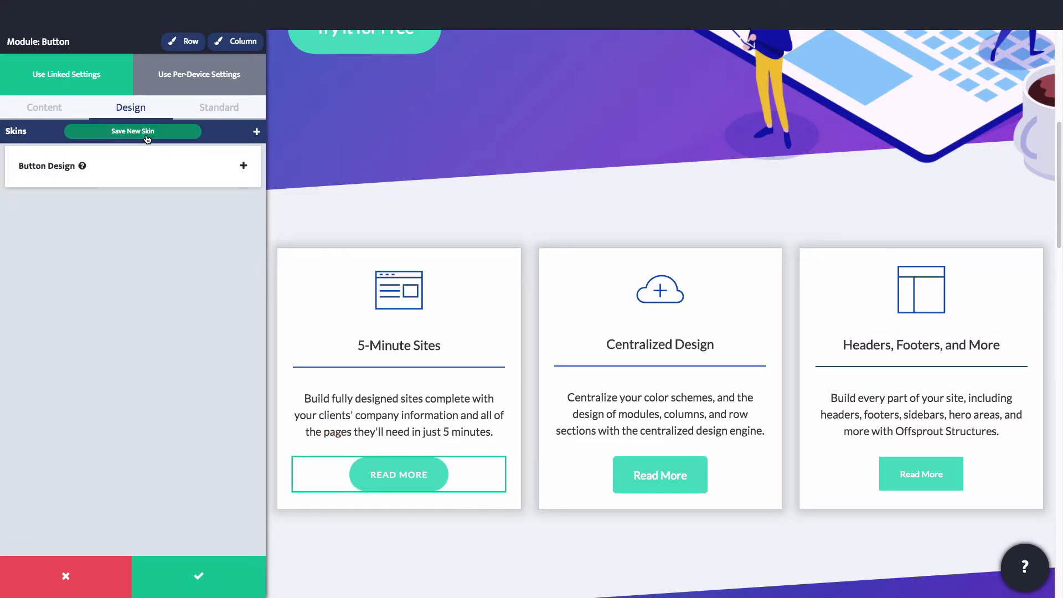
click(149, 136)
text(Feature)
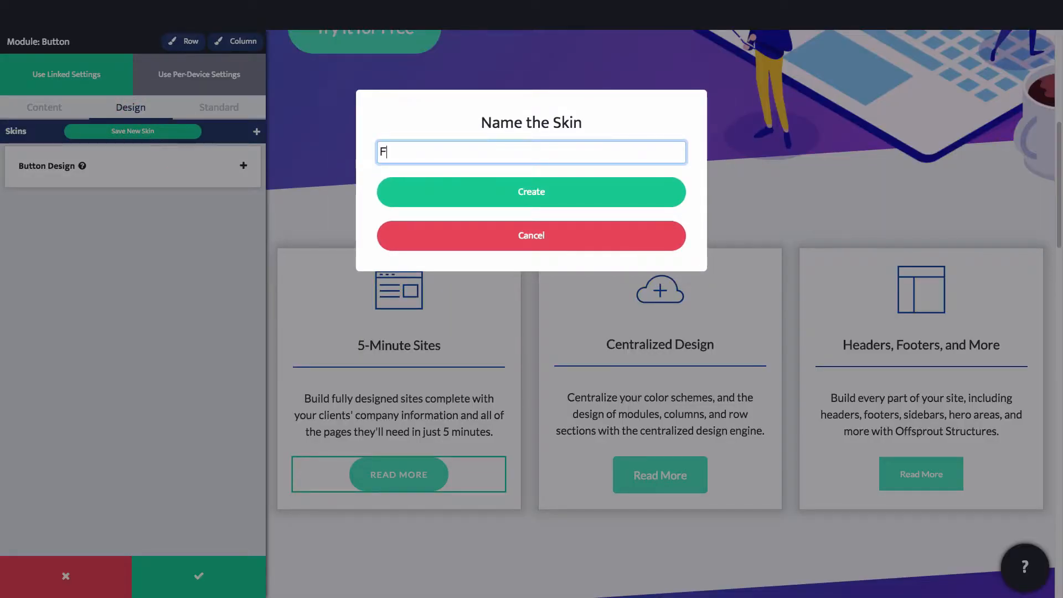
click(455, 195)
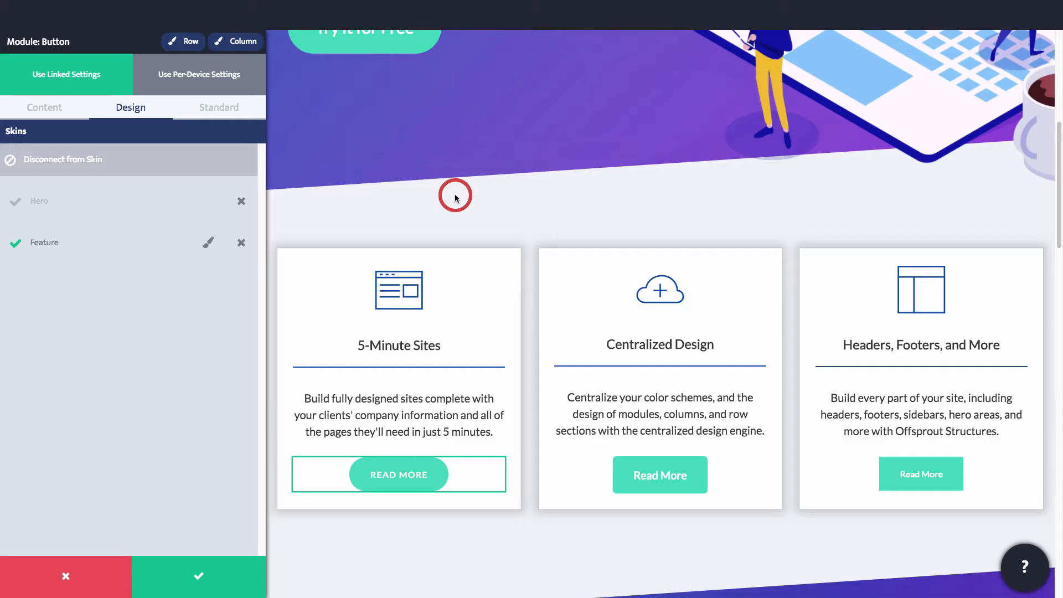
Step: Apply the Feature skin to the Read More buttons under "Centralized Design" and "Headers, Footers, and More"
click(605, 474)
click(51, 247)
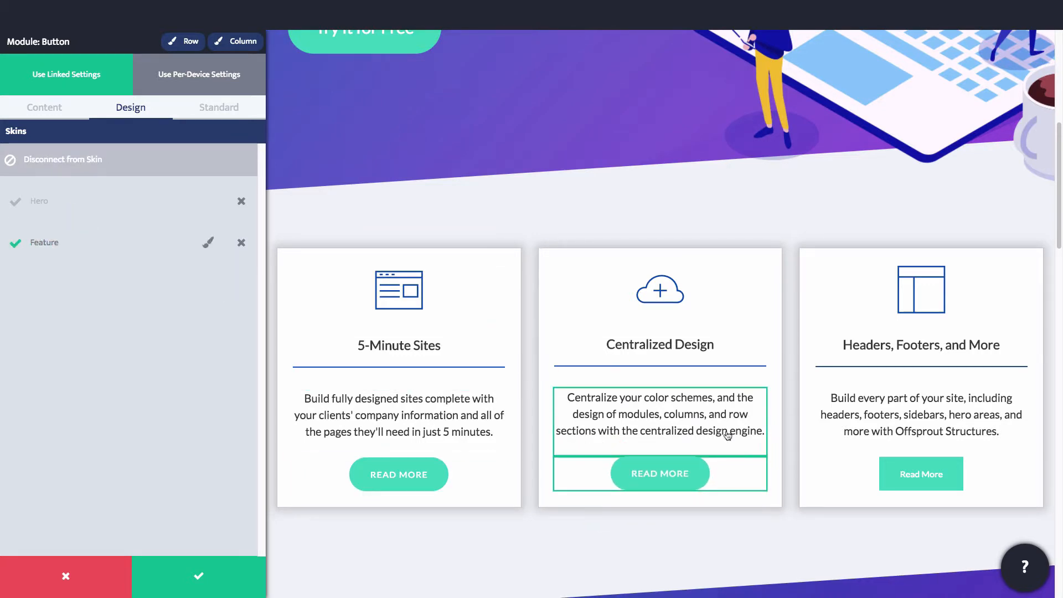
click(827, 479)
click(62, 247)
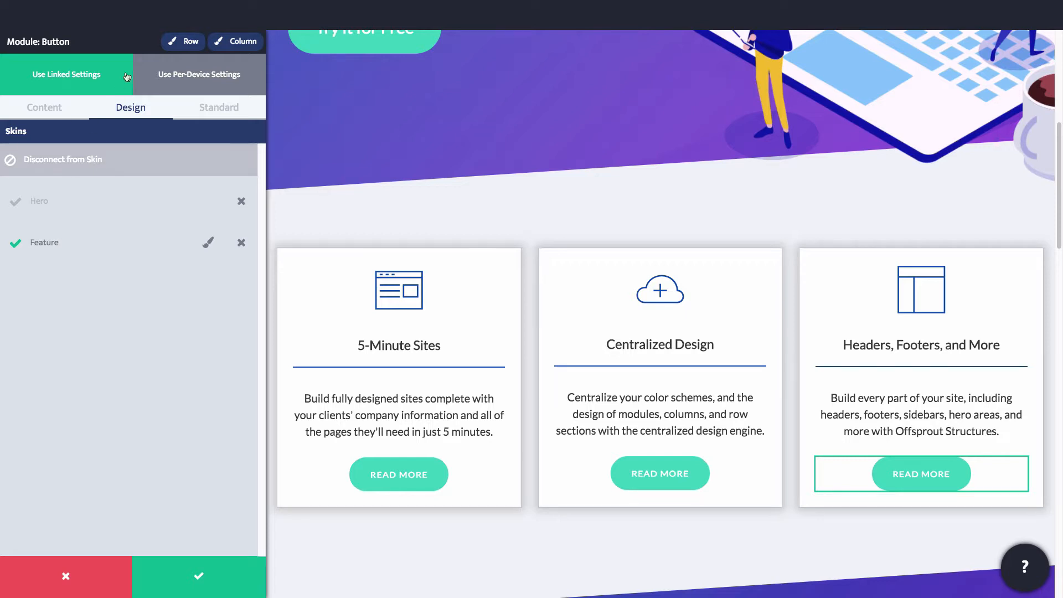
Step: Save the settings of the row holding the three feature boxes as a new skin named Features and accept them
click(185, 47)
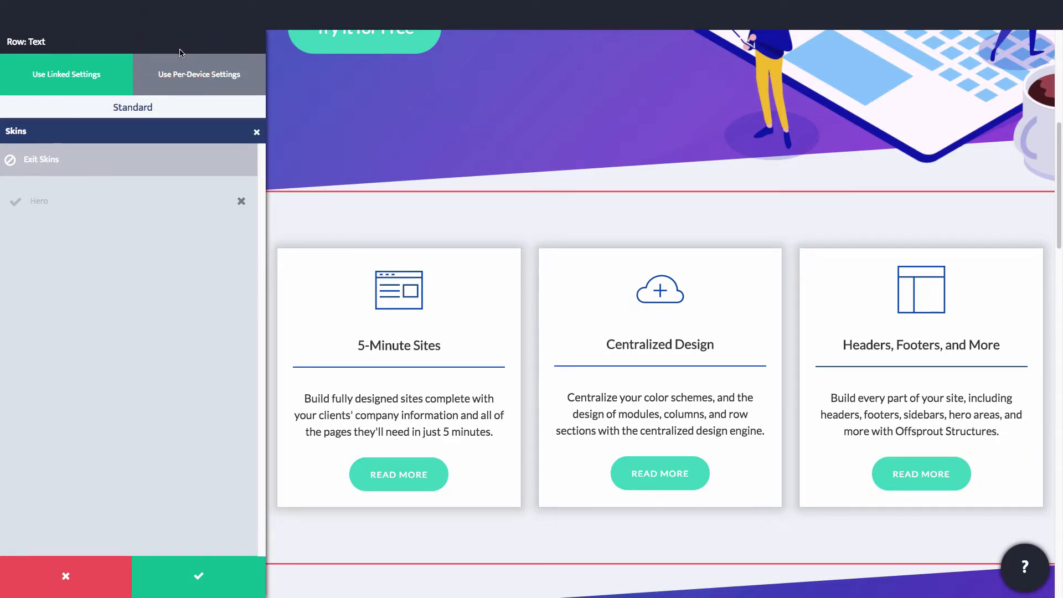
click(166, 161)
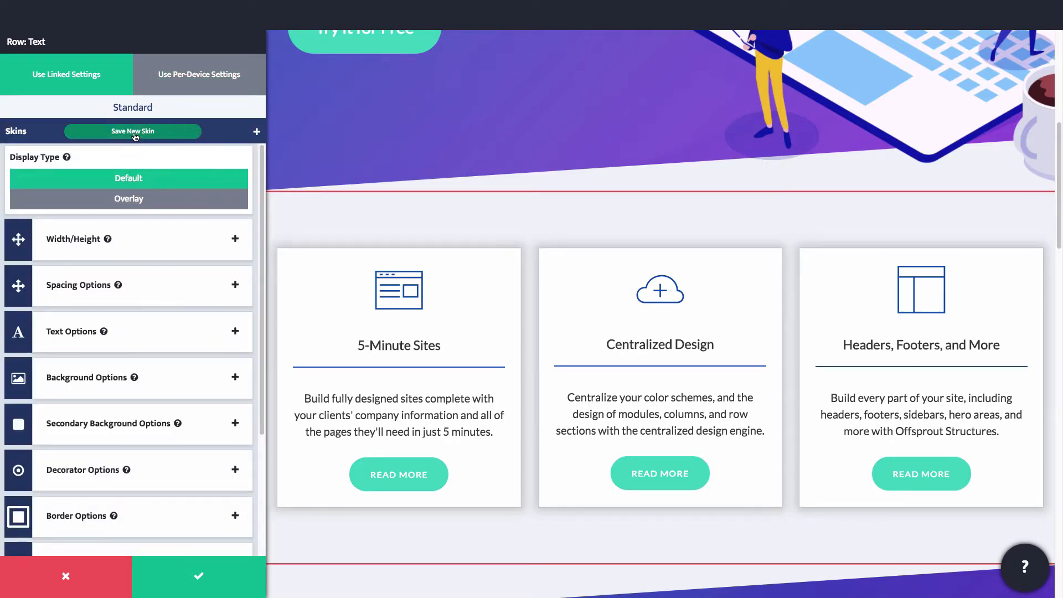
click(135, 133)
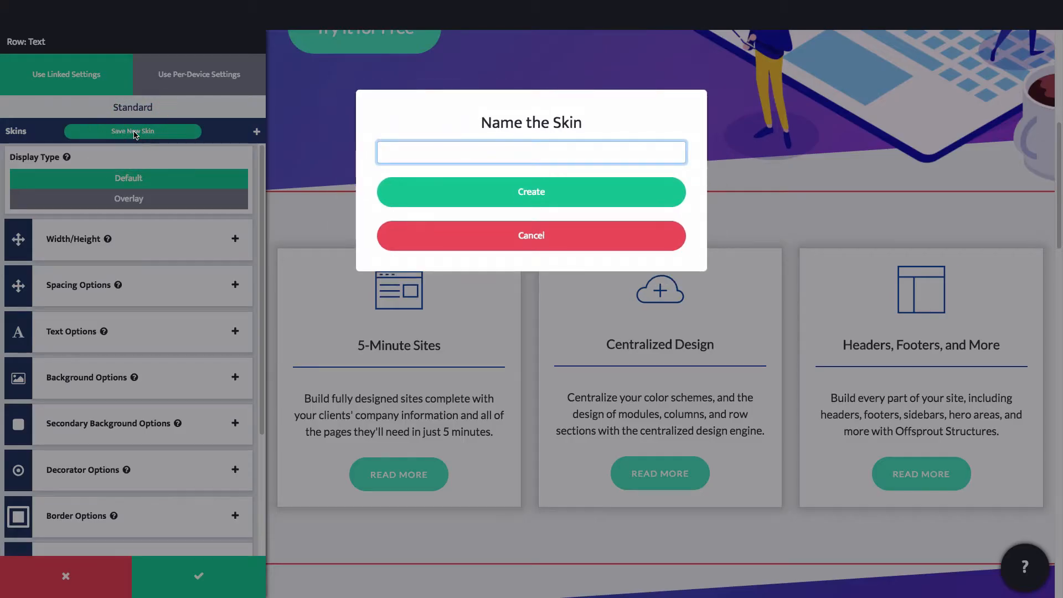
text(Features)
click(440, 192)
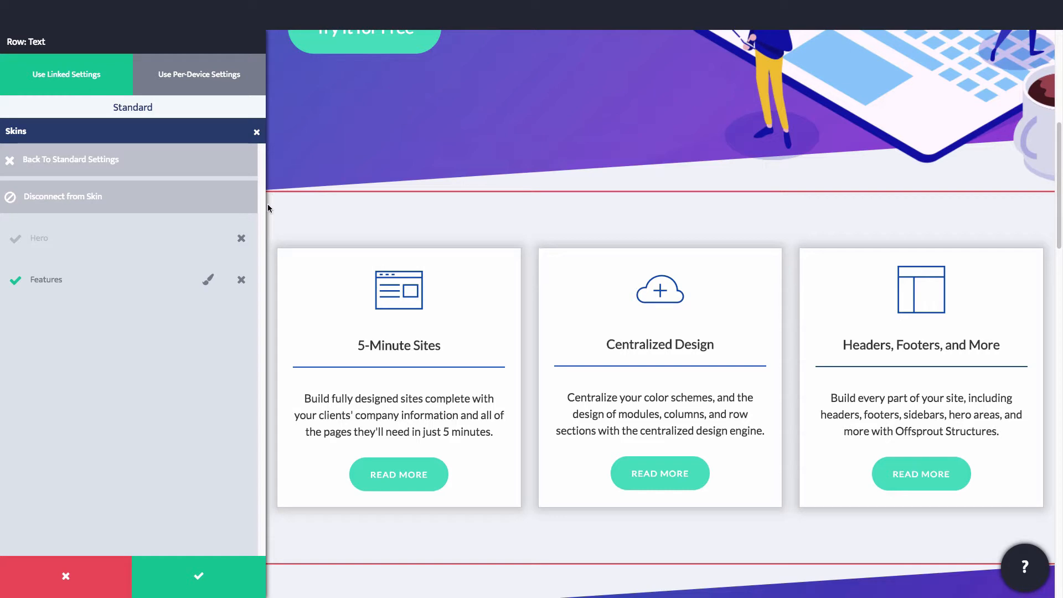
click(210, 567)
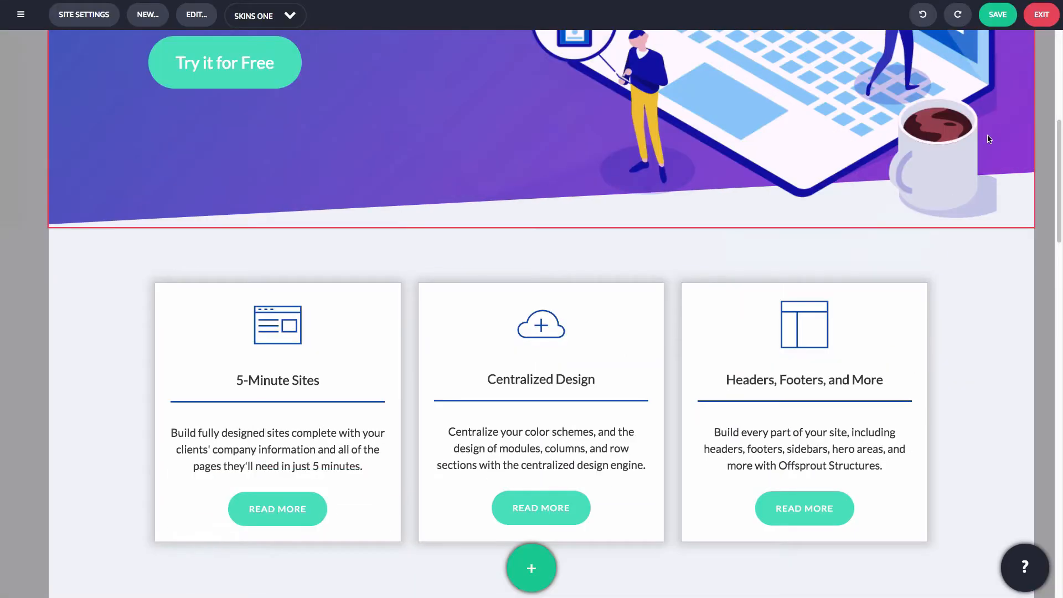
Step: Save the content of the Skins One page
click(1000, 27)
click(596, 179)
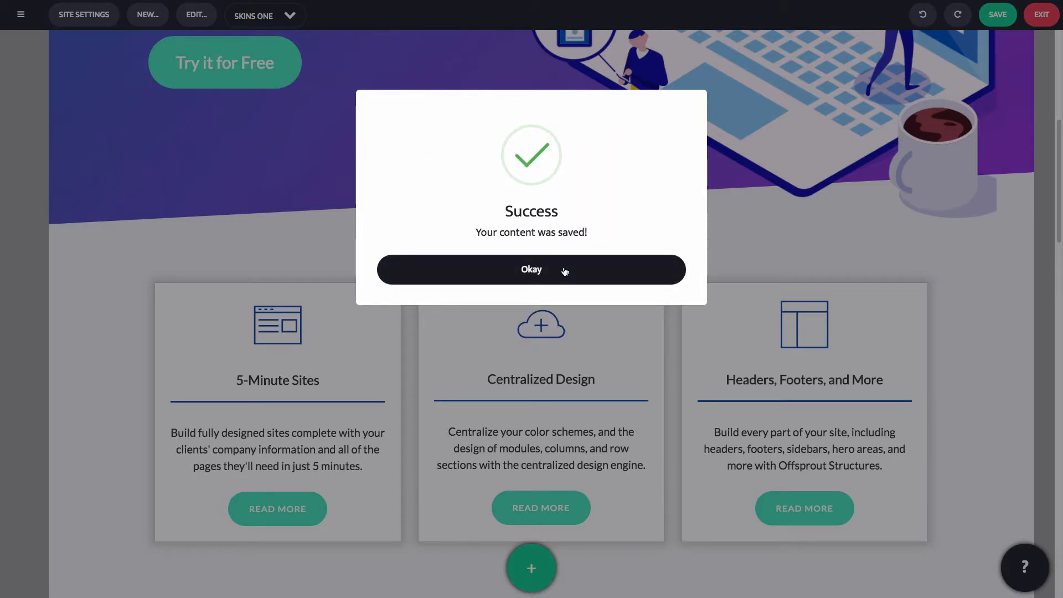
click(564, 269)
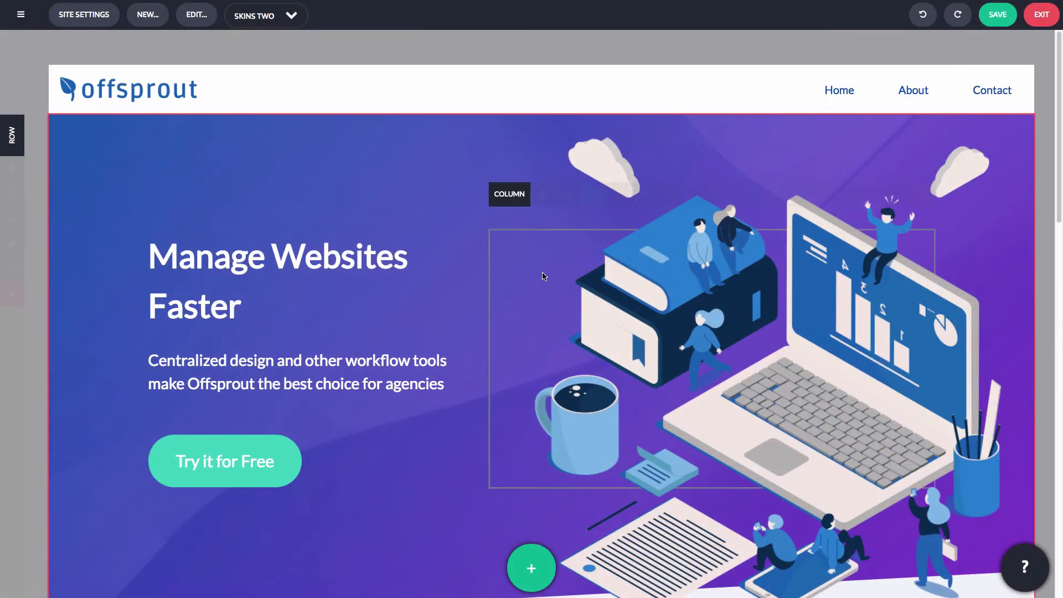
Step: Apply the Feature skin to the Read More buttons in all three feature boxes of the Skins Two page
scroll(542, 275, down, 6)
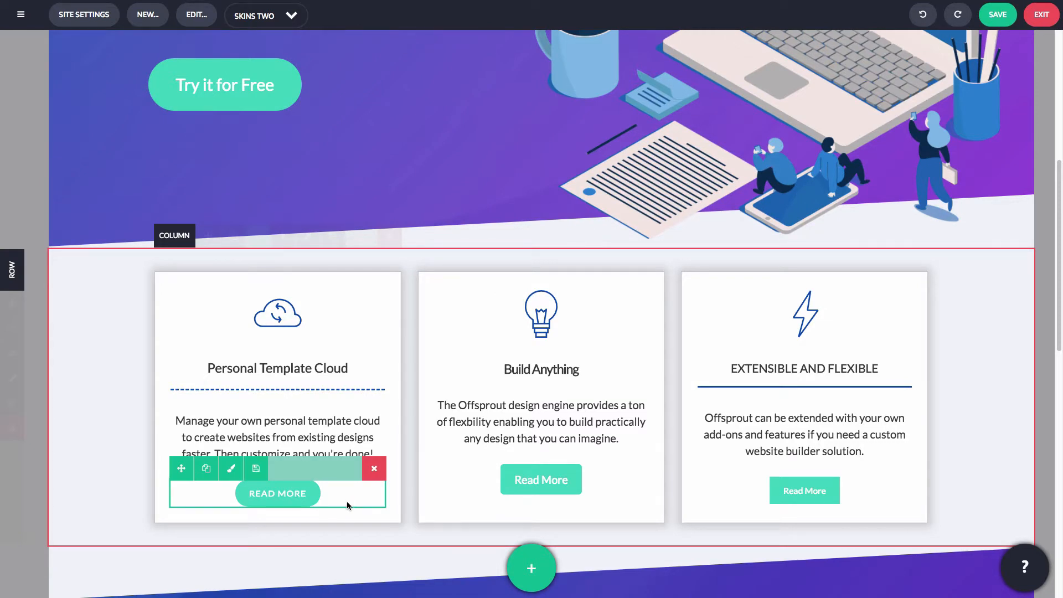
click(346, 501)
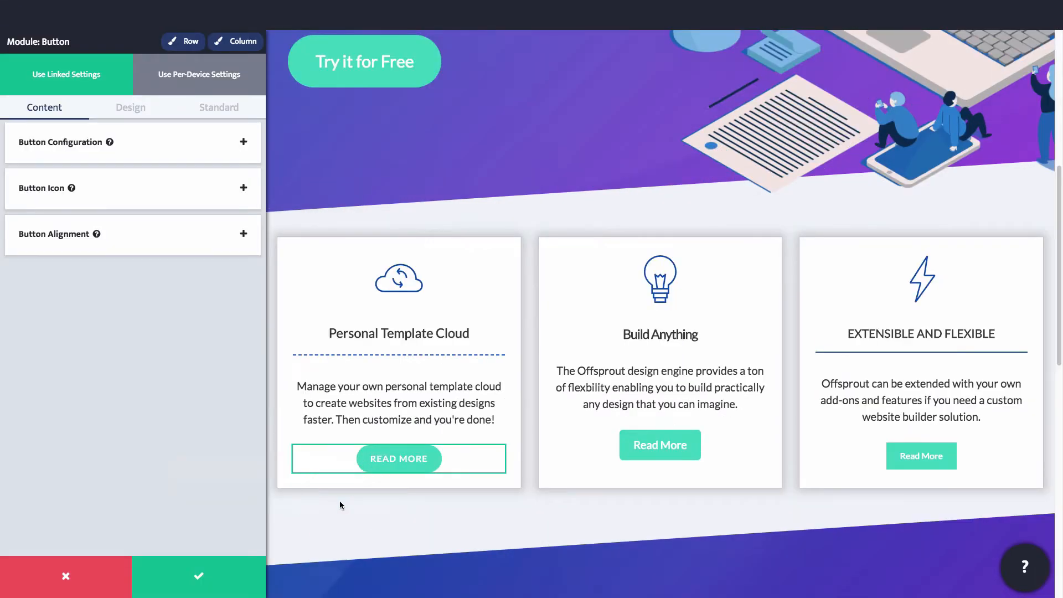
click(128, 112)
click(132, 132)
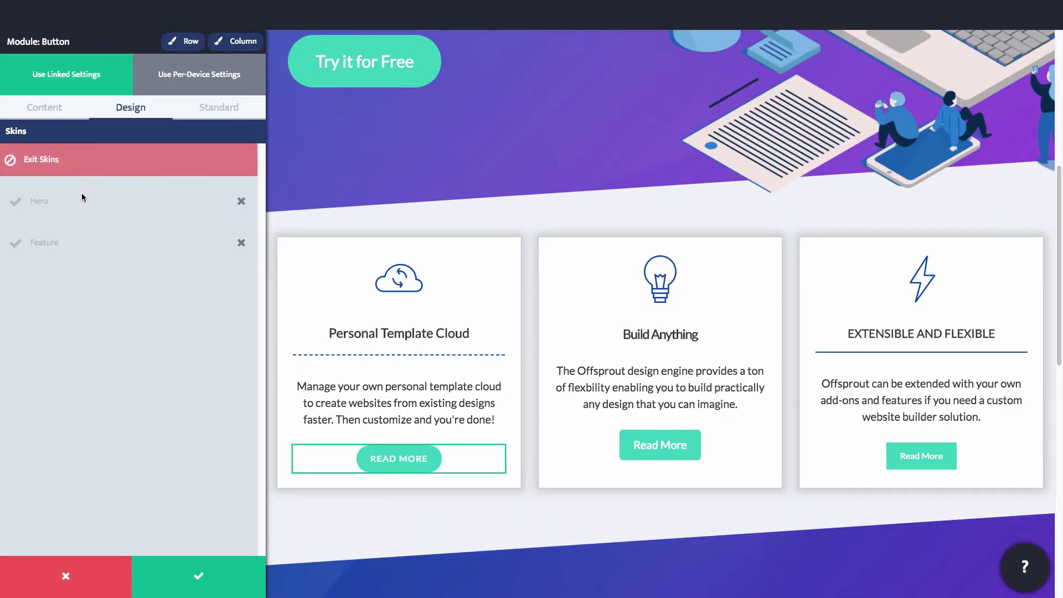
click(49, 242)
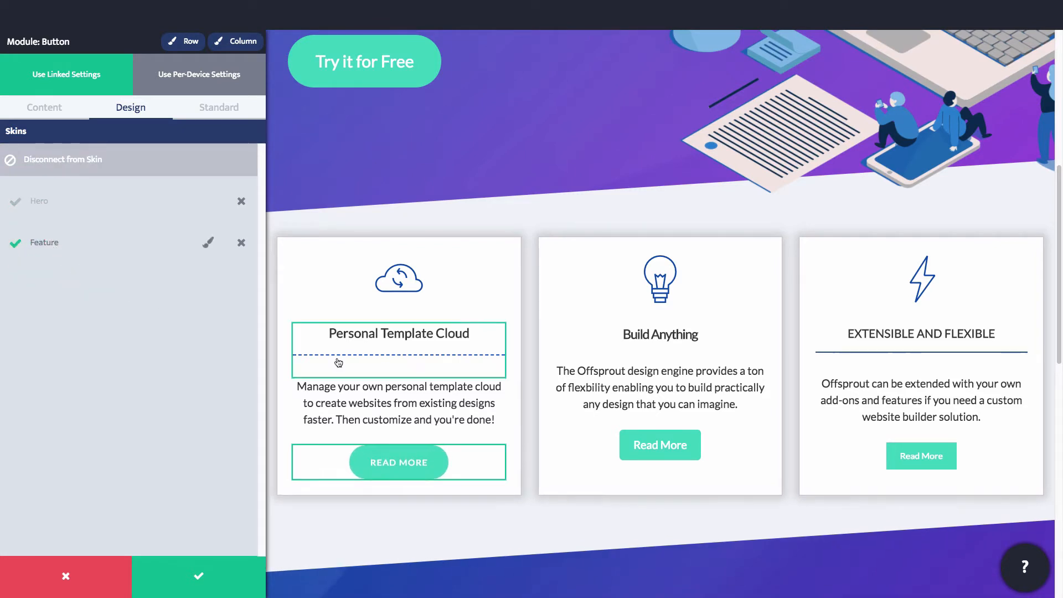
click(569, 448)
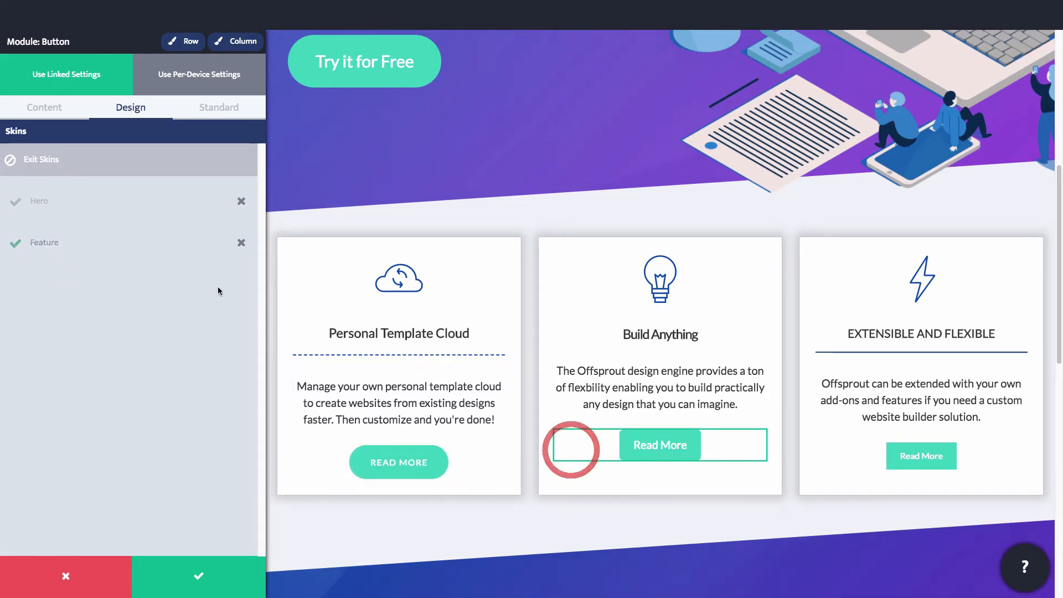
click(36, 243)
click(862, 458)
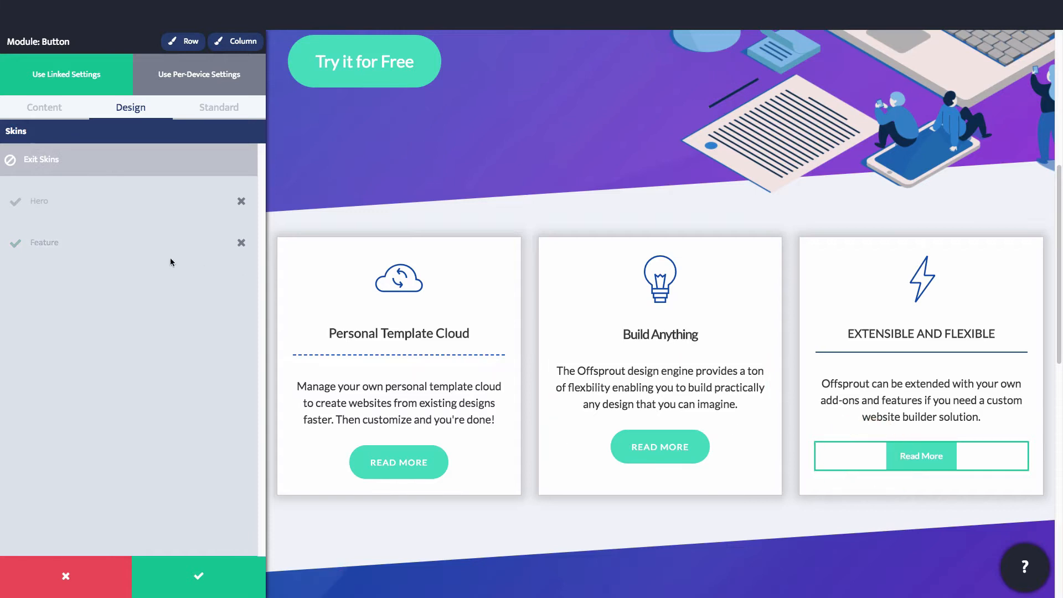
click(51, 243)
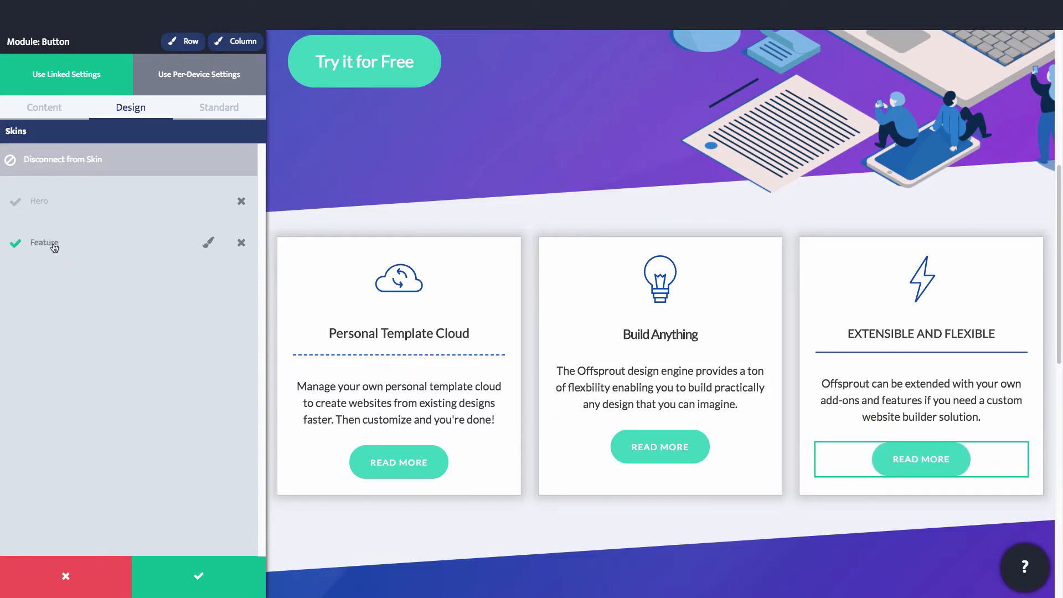
Step: Apply the Feature skin to the headings "Personal Template Cloud", "Build Anything" and "Extensible and Flexible"
click(377, 348)
click(65, 243)
click(598, 344)
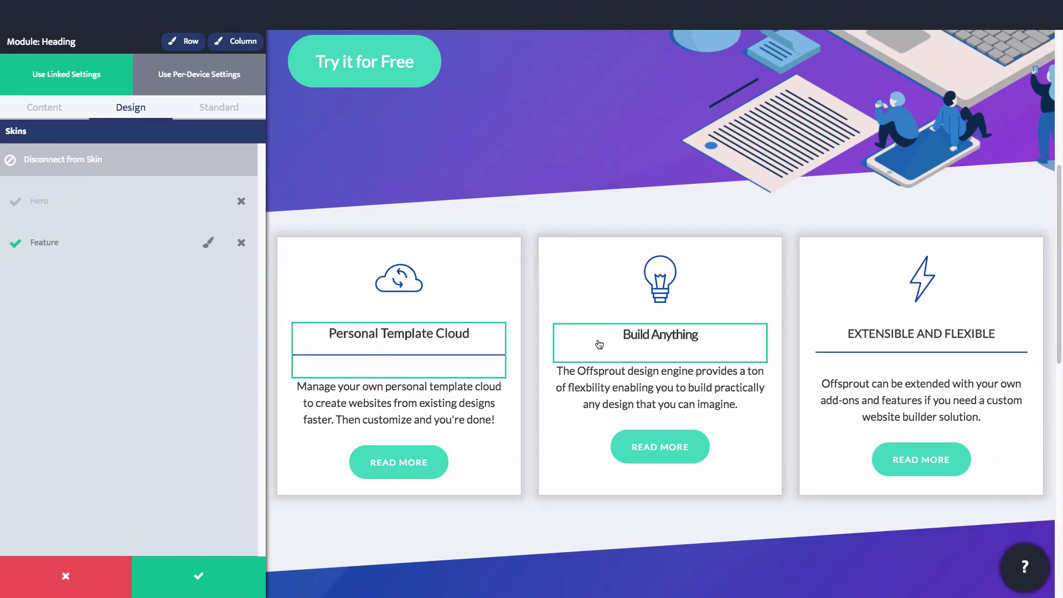
click(599, 344)
click(44, 243)
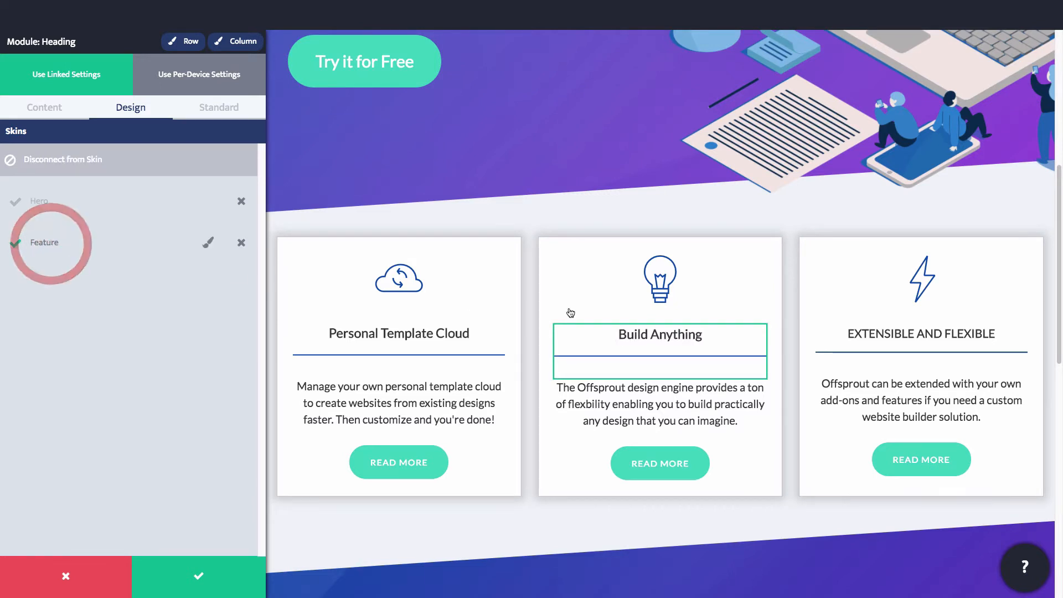
click(820, 339)
click(34, 242)
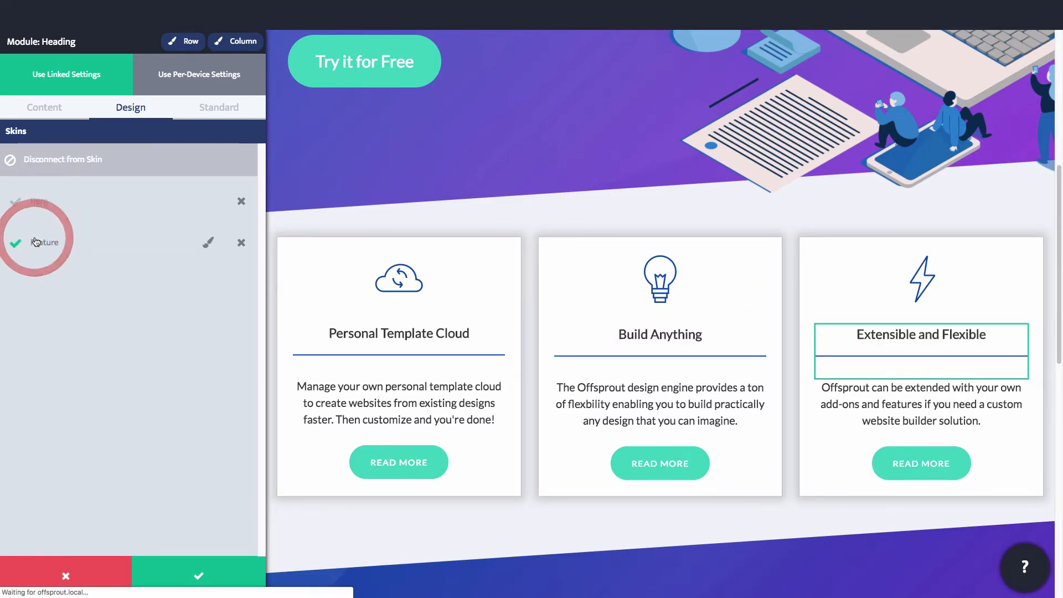
Step: Apply the Features skin to the row holding the three feature boxes and accept the settings
click(184, 45)
click(49, 239)
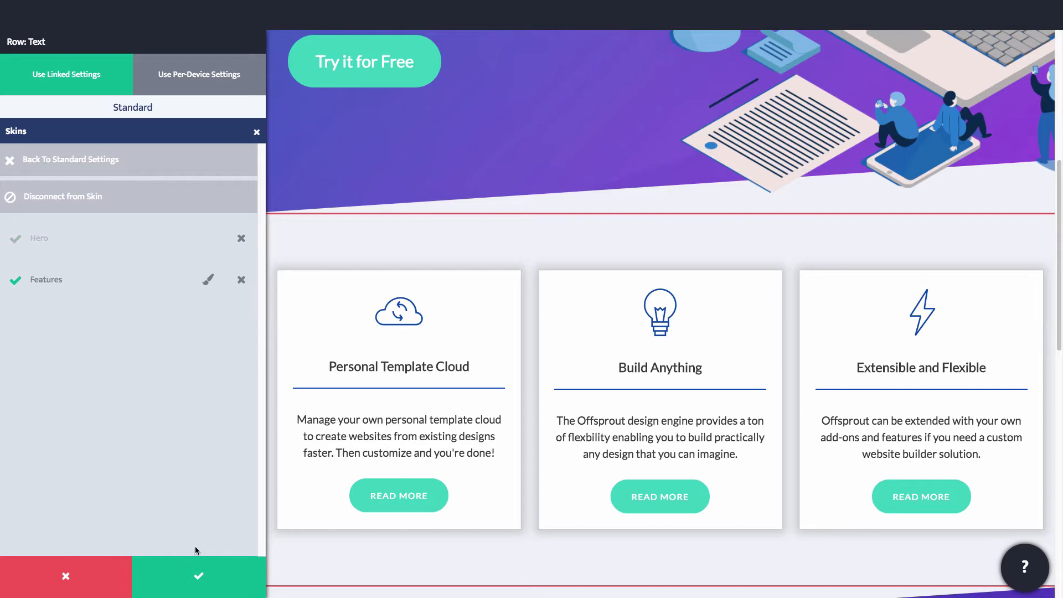
click(200, 568)
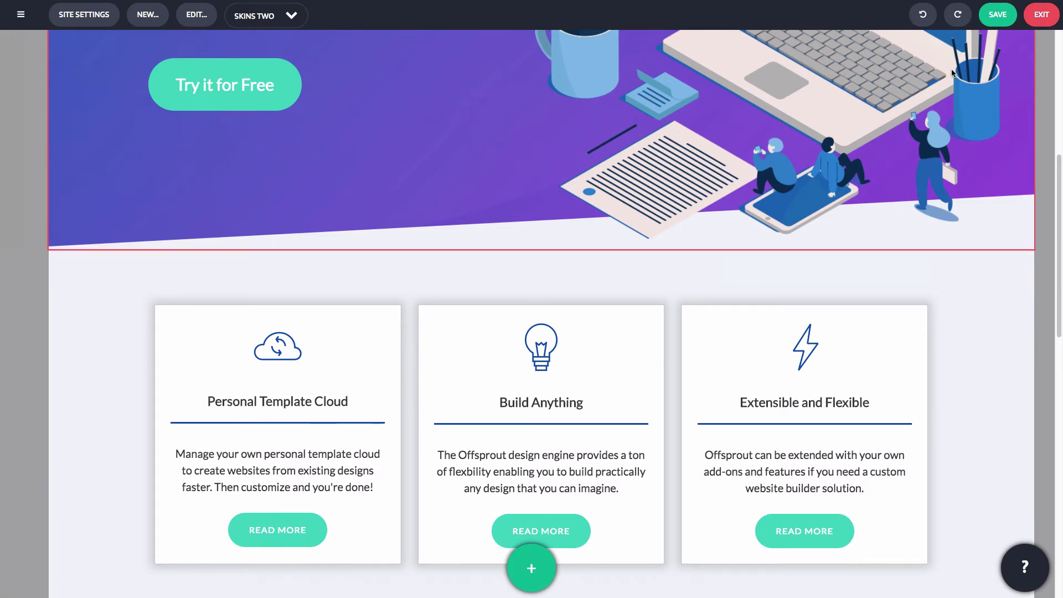
Step: Save the Skins Two page as a new template named "Skins Example" in the folder "Skins"
click(997, 14)
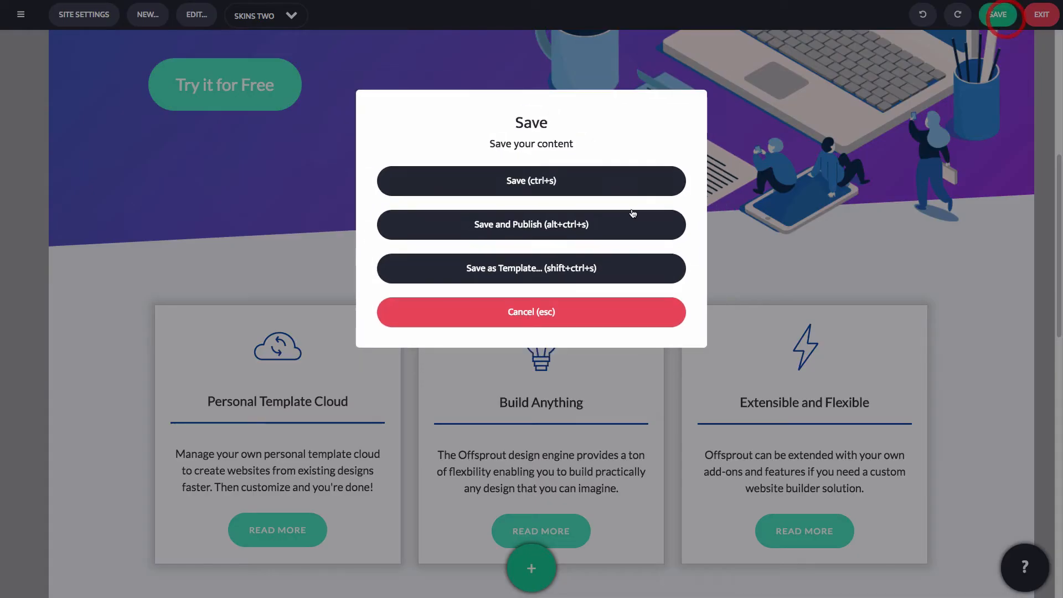
click(564, 274)
click(530, 185)
text(S)
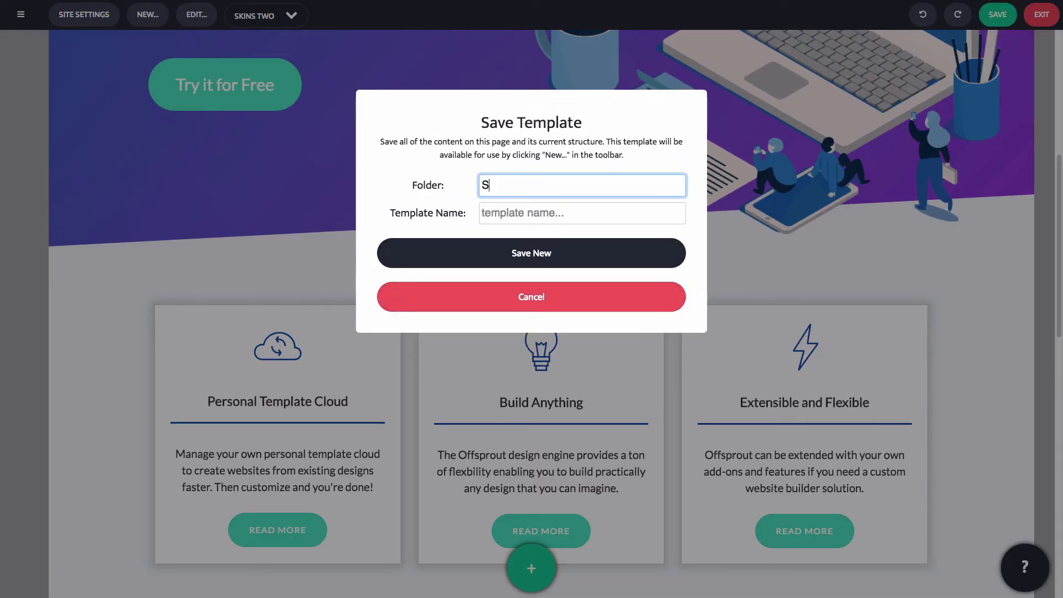
text(kins)
key(Tab)
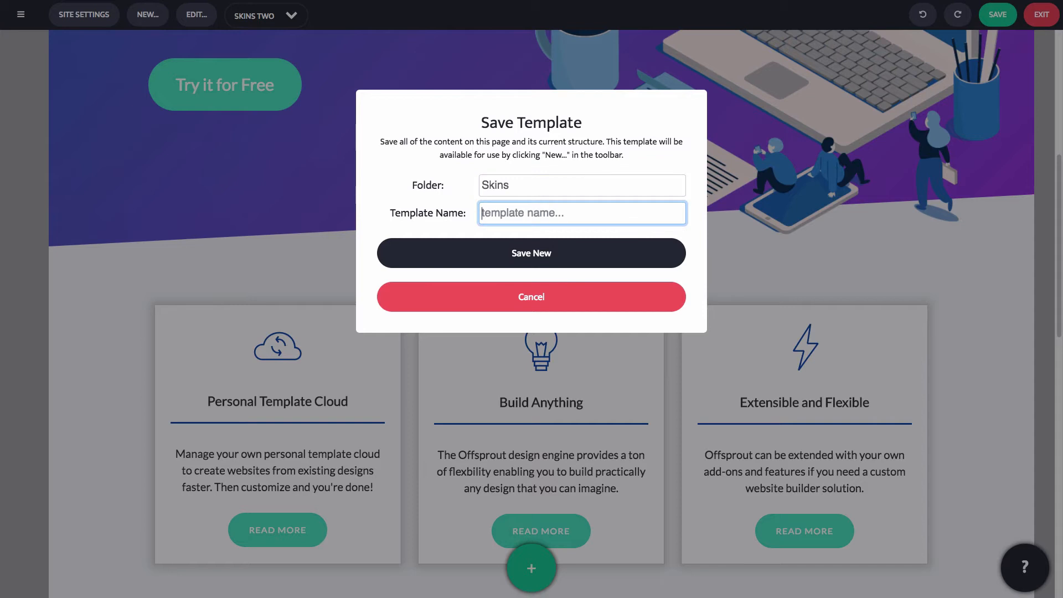
text(Skins Example)
click(560, 249)
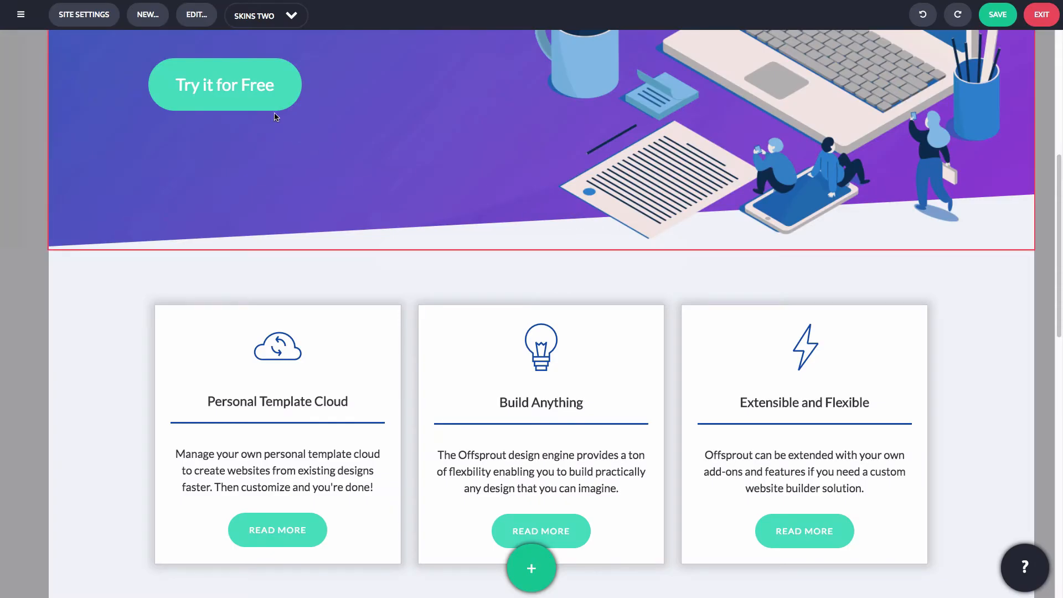
Step: Create a new page from the Skins Example template with the title "Skins Example Page"
click(148, 22)
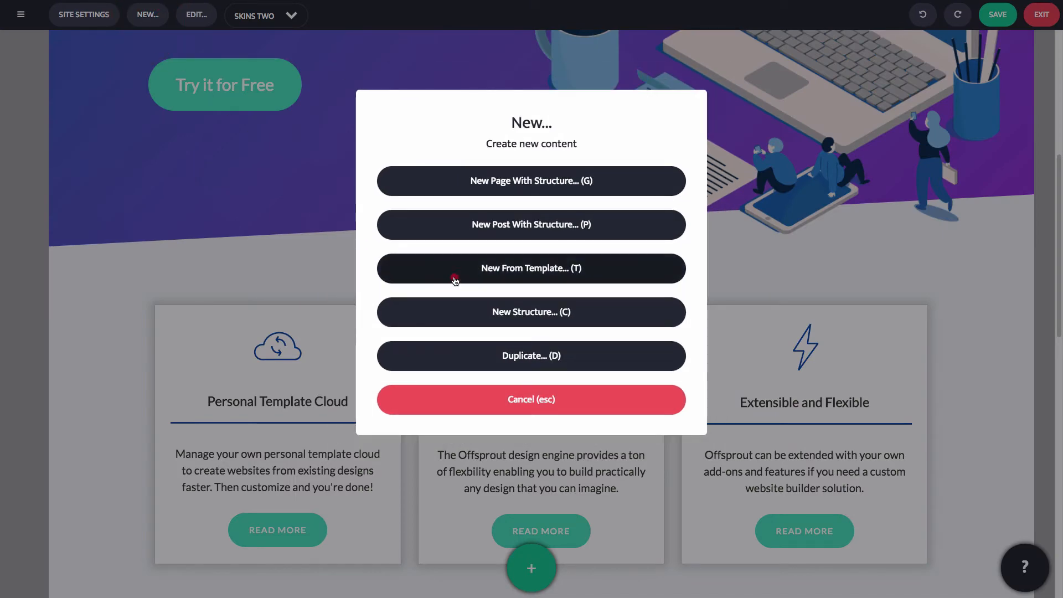
click(454, 277)
click(412, 94)
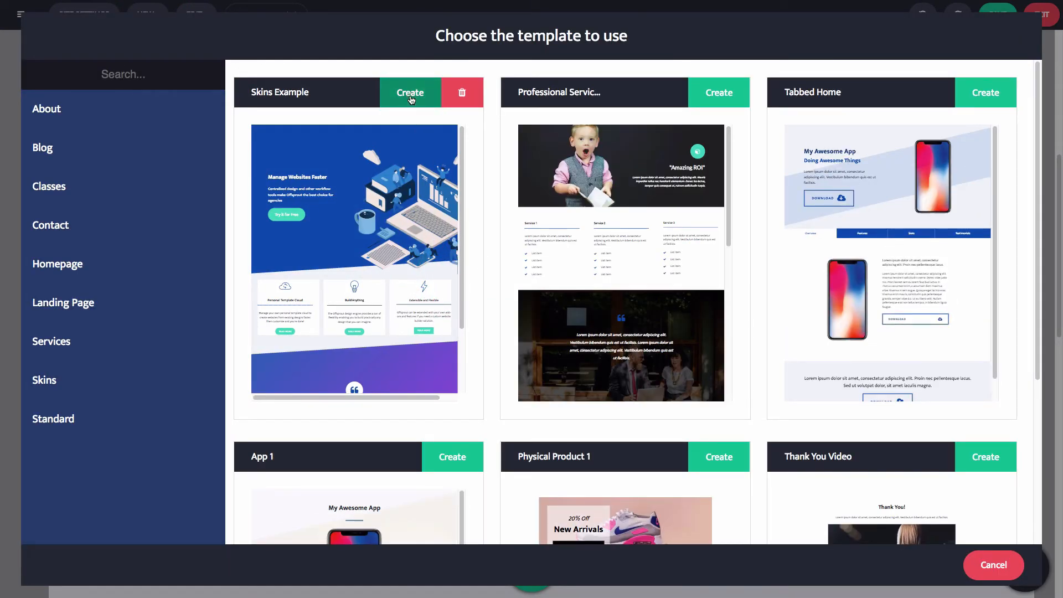
text(Skins Example Page)
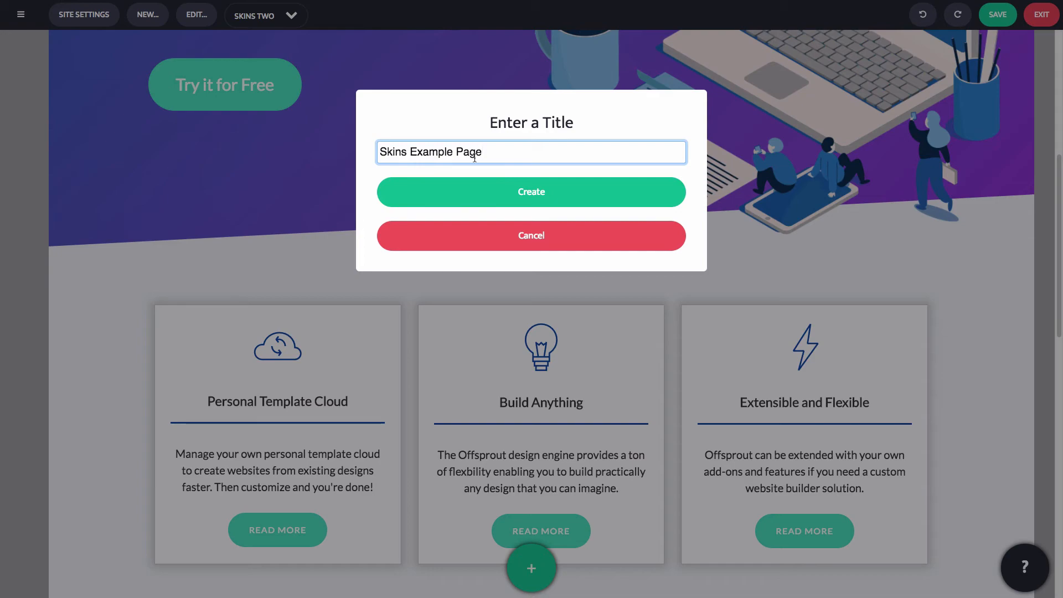
click(474, 193)
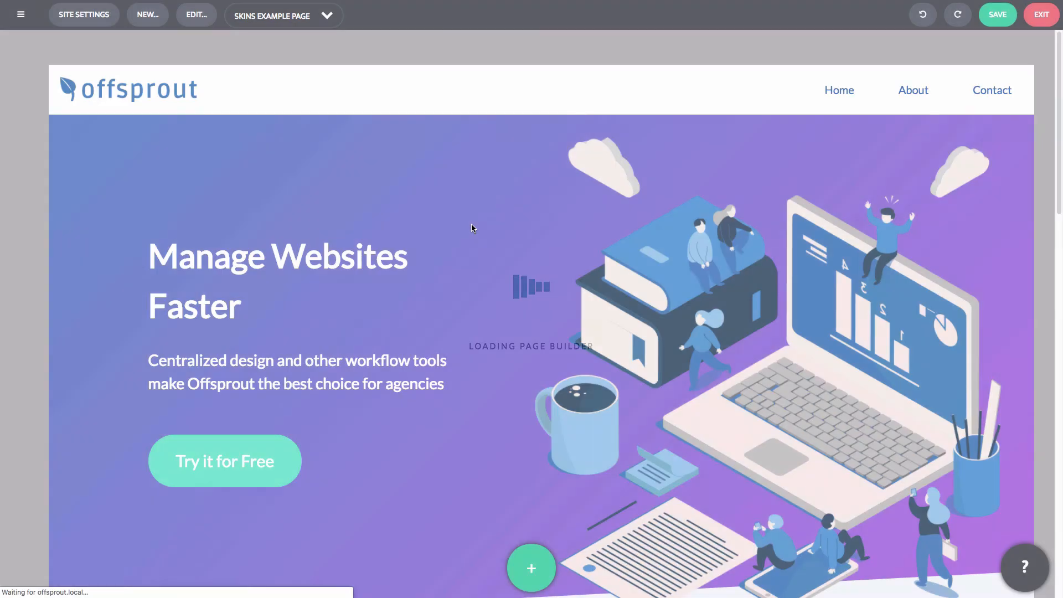
Step: Replace the heading text "Personal Template Cloud" in the first feature box with "New Heading"
scroll(367, 339, down, 7)
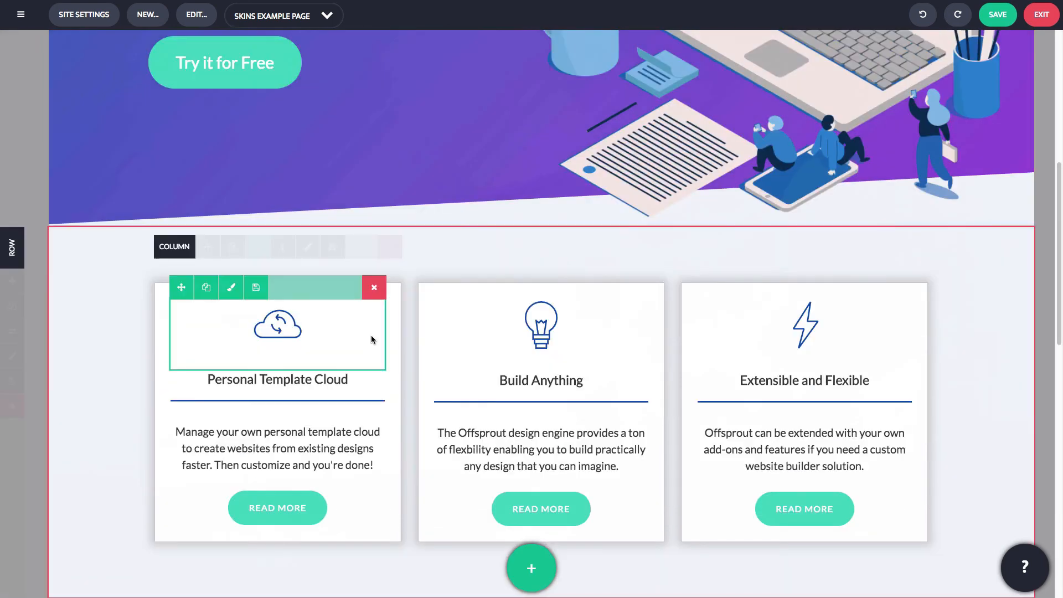
click(328, 382)
triple_click(328, 382)
text(Ne)
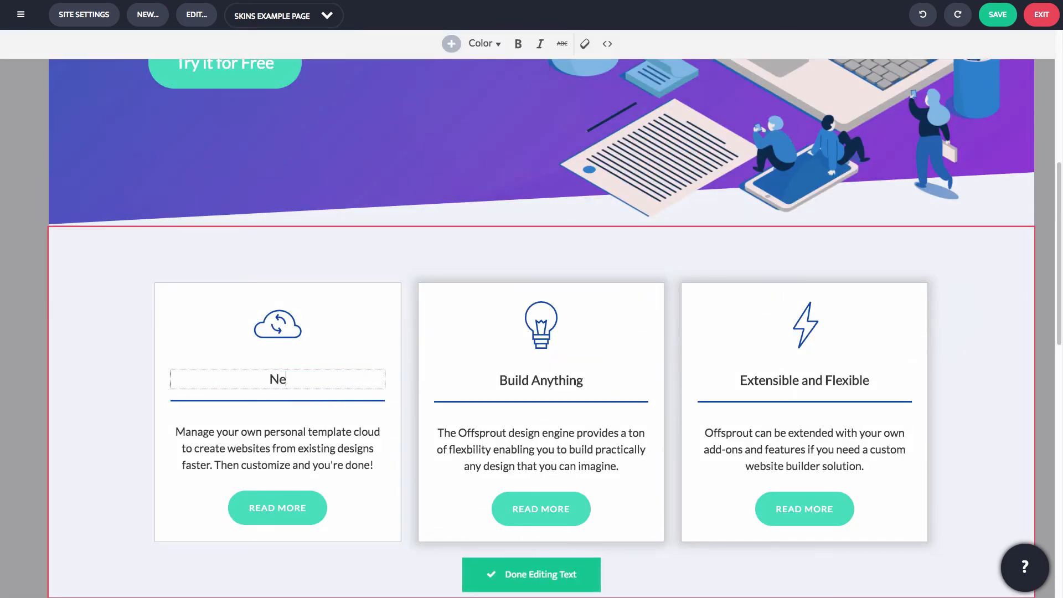
text(w Heading)
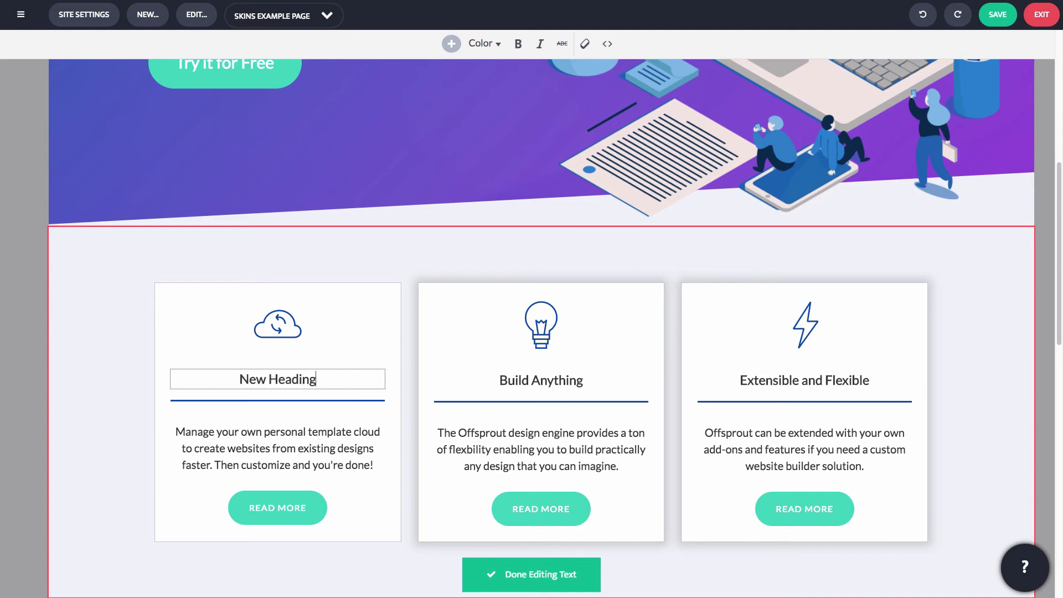
click(495, 560)
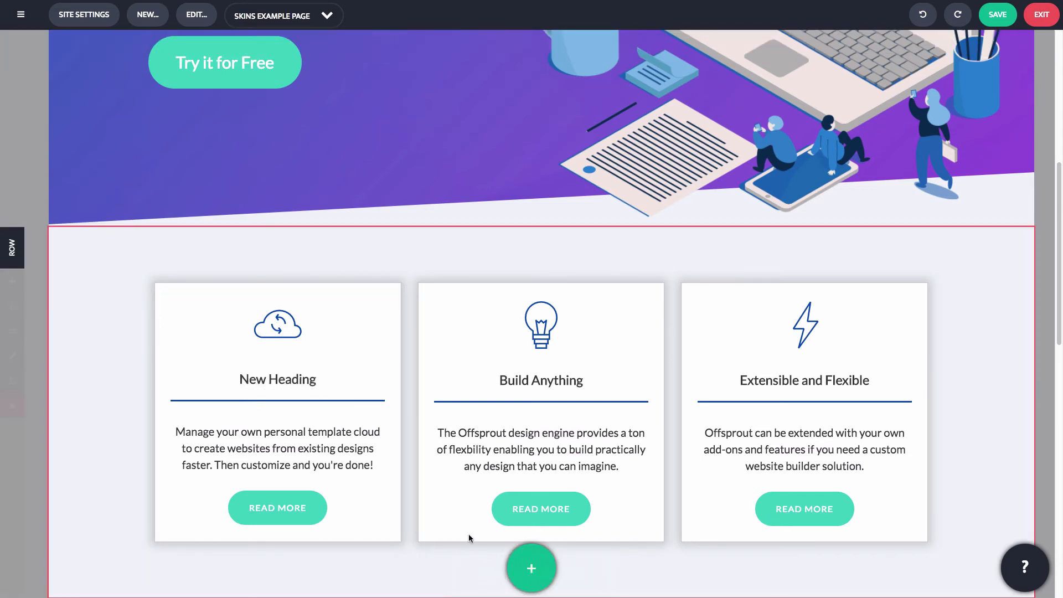
Step: Check which skin is assigned in the design settings of the "New Heading" heading, and close the settings
click(337, 390)
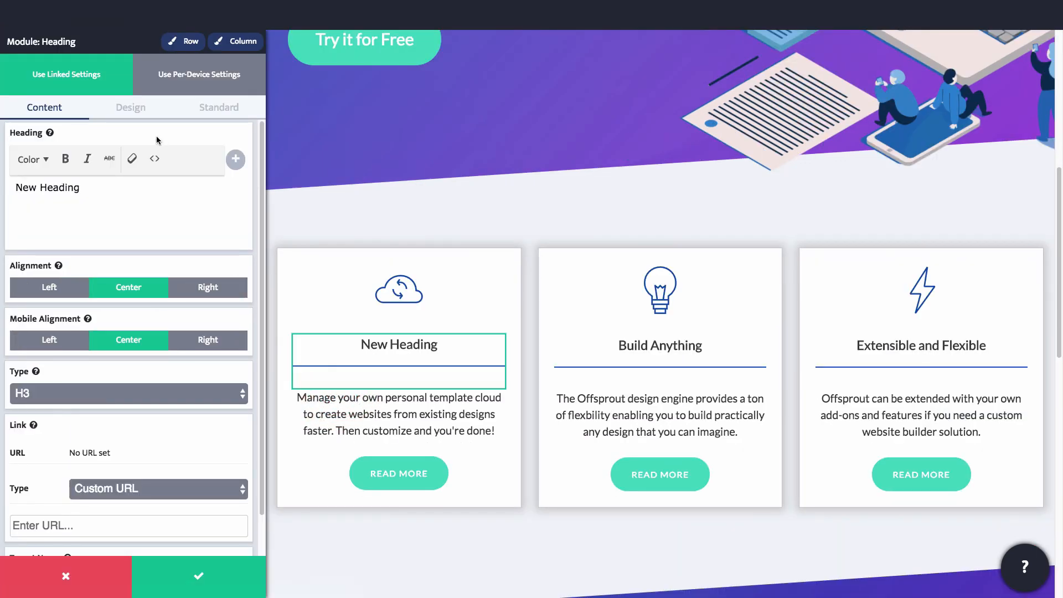
click(139, 111)
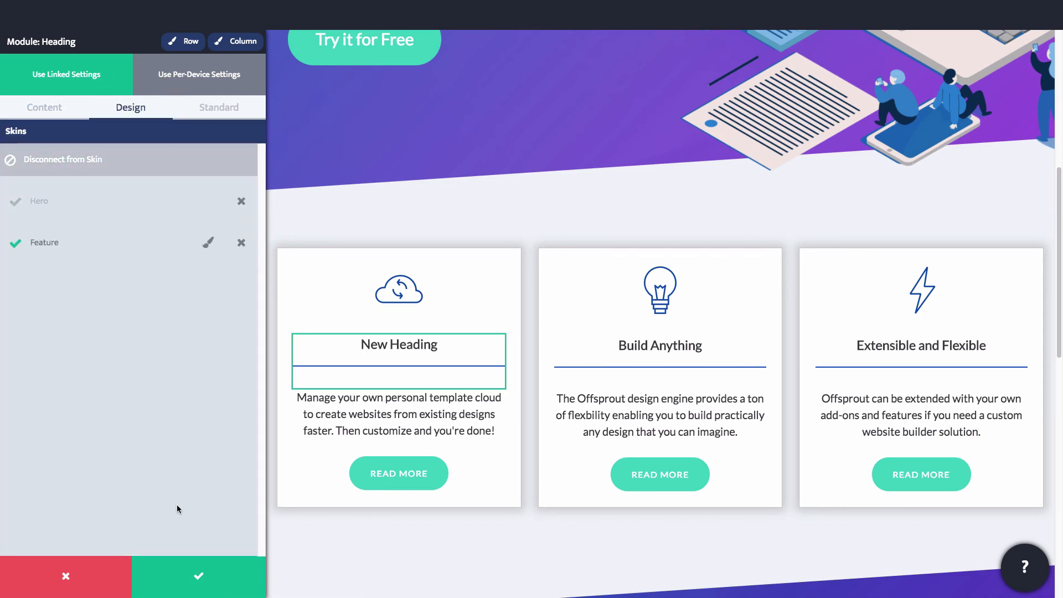
click(205, 575)
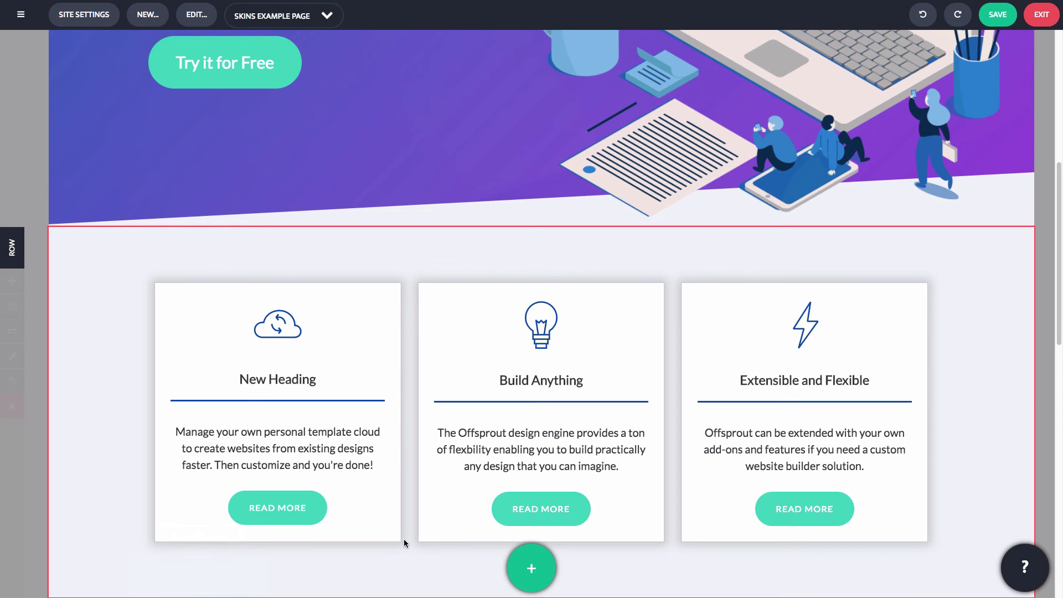